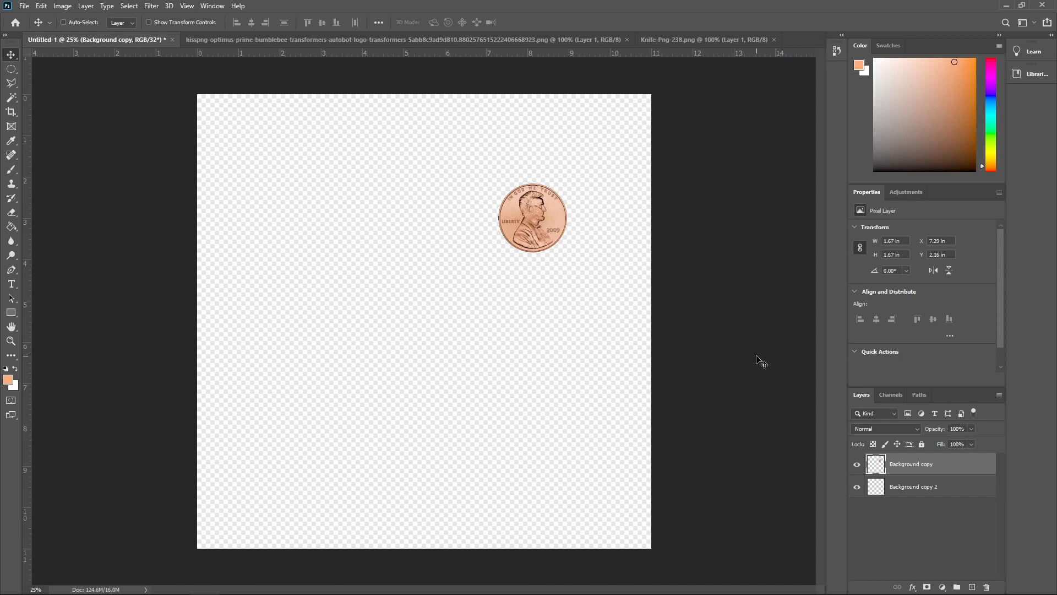
Step: Move the penny down to the canvas's lower right, and copy the knife image into the Untitled-1 document at the penny's left
drag(543, 213, 561, 370)
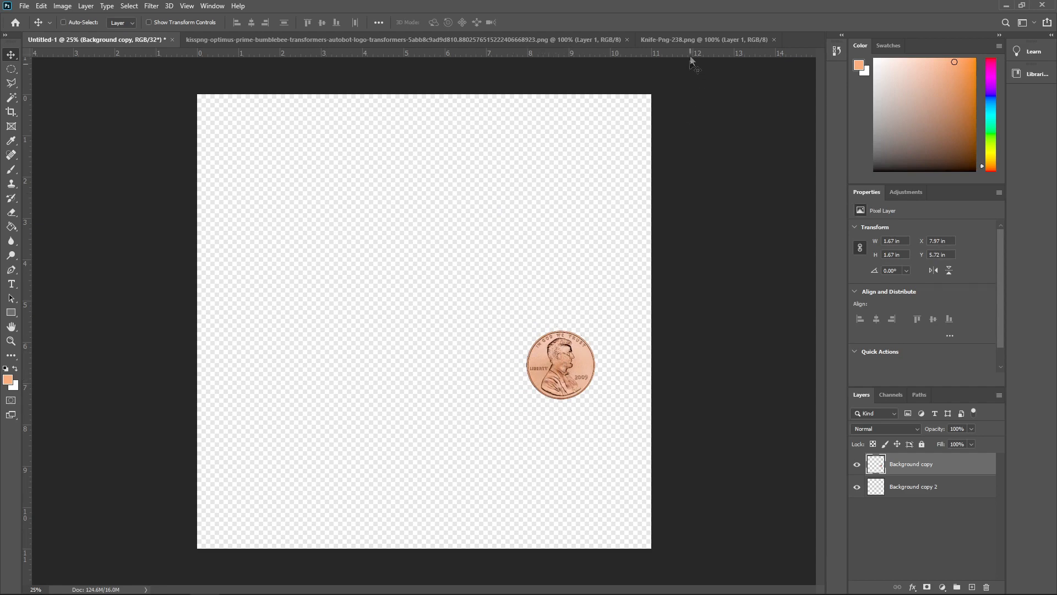
click(673, 39)
drag(461, 274, 386, 270)
click(511, 233)
click(562, 241)
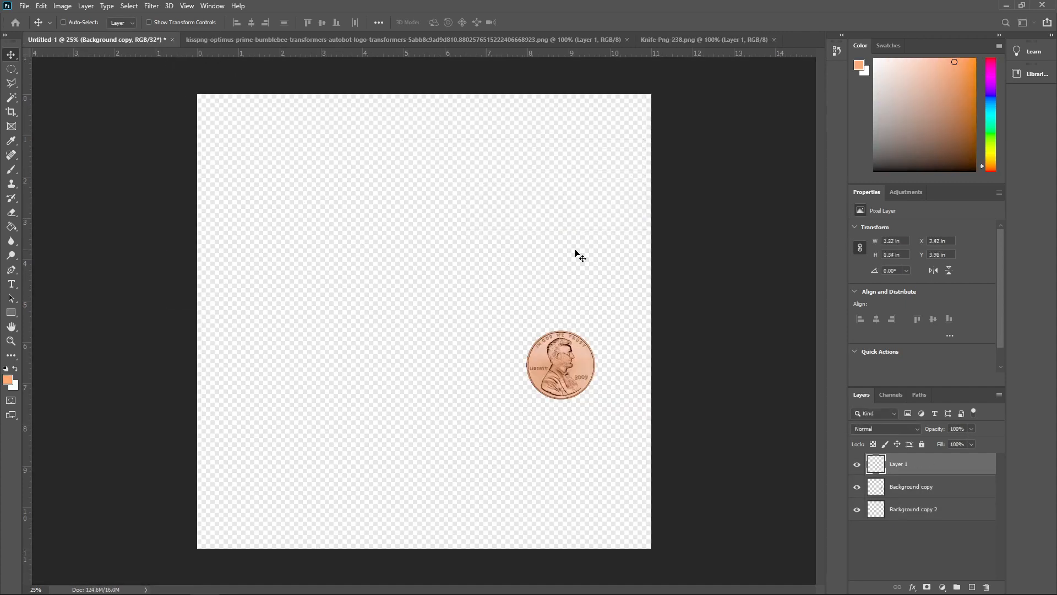
drag(418, 273, 419, 385)
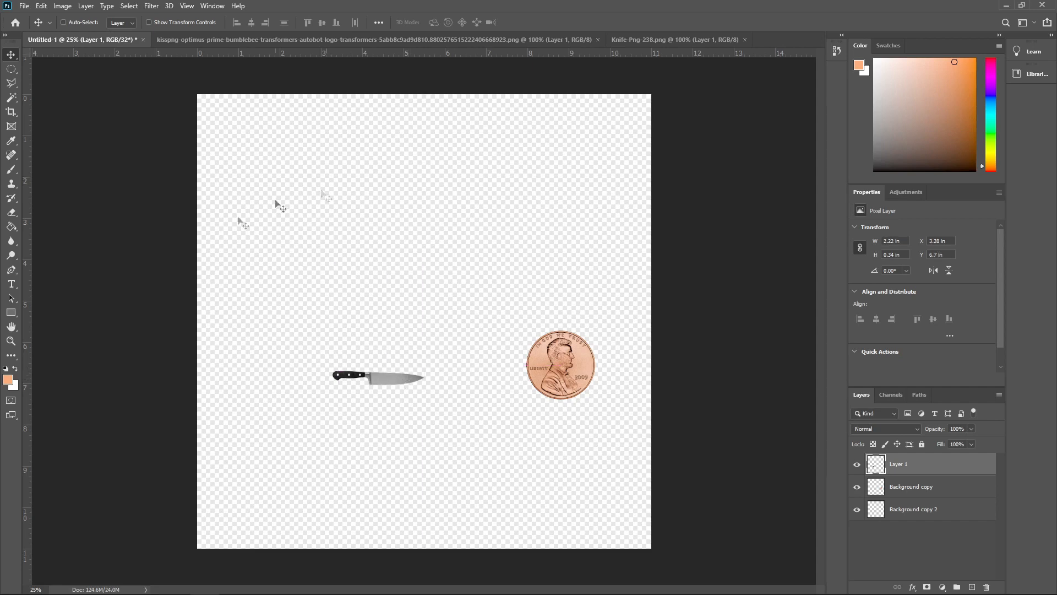
Step: Copy the Autobot logo from its own document into Untitled-1, accepting the bit depth and colour profile conversion
click(520, 39)
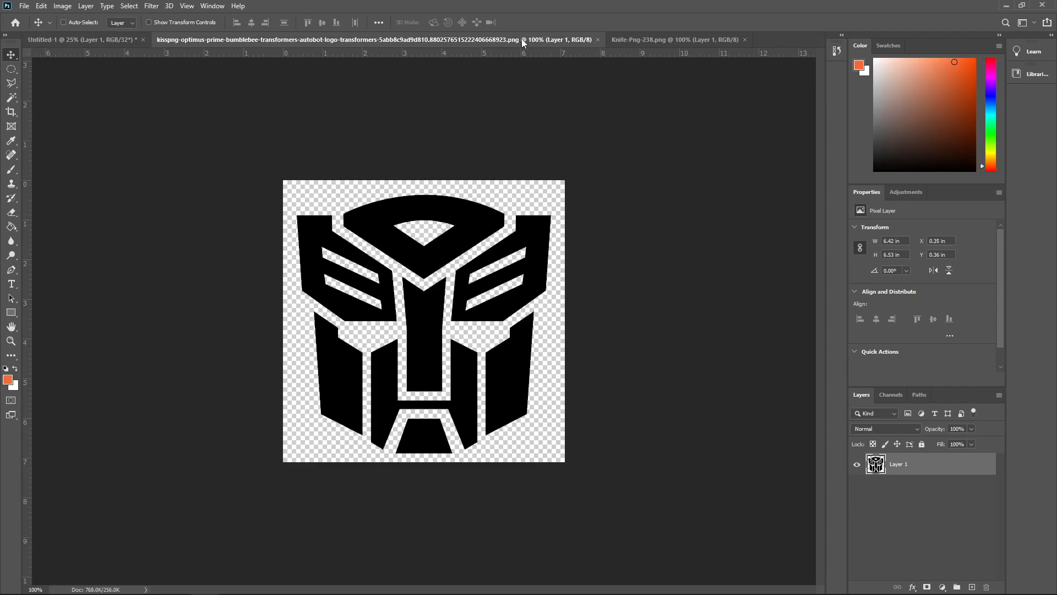
click(41, 6)
click(261, 132)
click(48, 6)
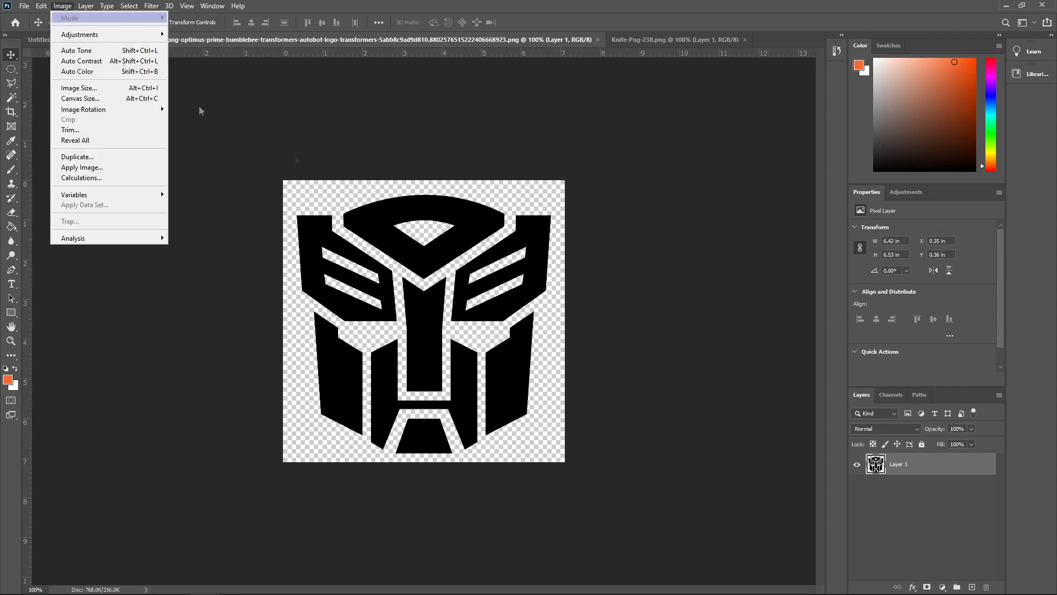
right_click(893, 471)
click(408, 266)
drag(408, 266, 382, 215)
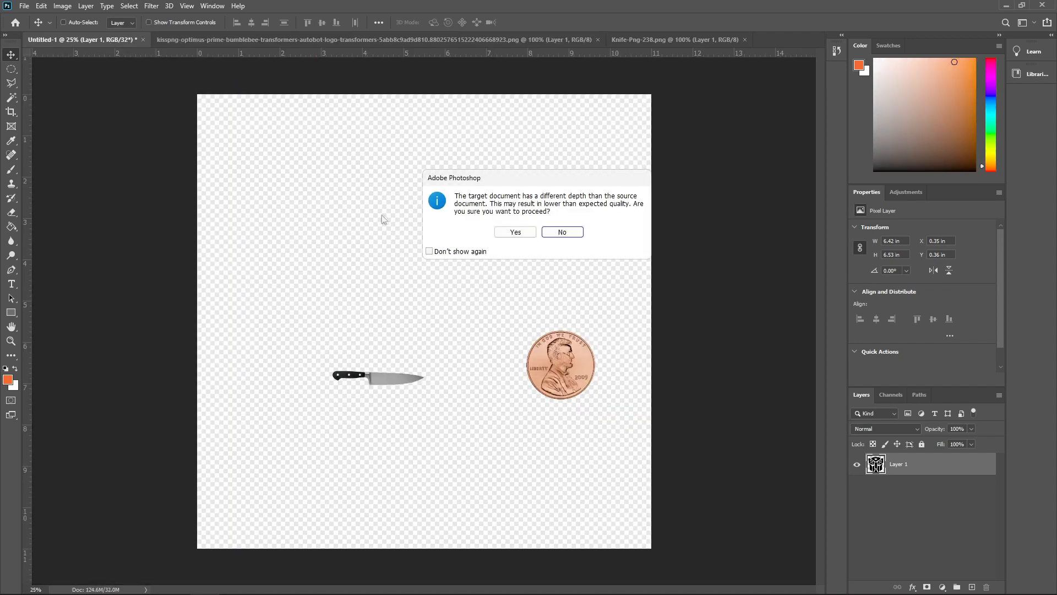
click(516, 232)
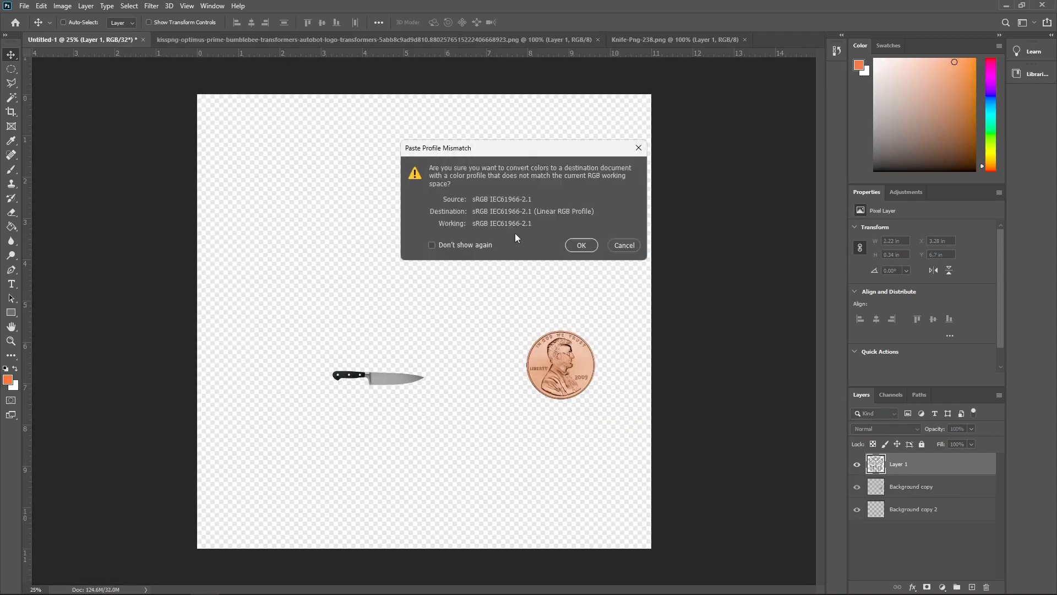
click(581, 245)
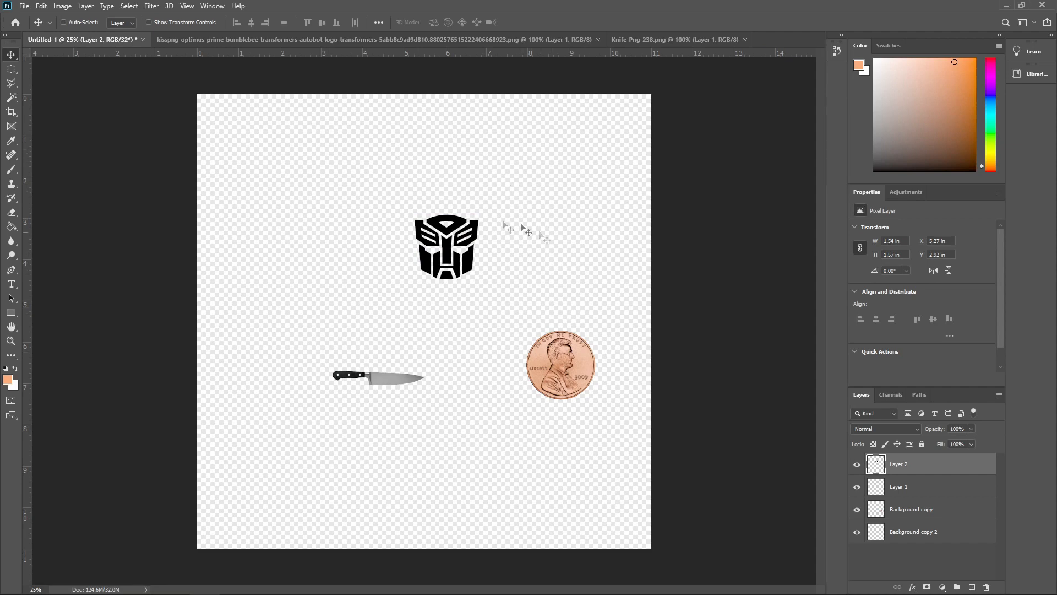
Step: Arrange the three images closer together, with the logo above and the knife beside the penny underneath it
drag(559, 383, 578, 425)
click(918, 489)
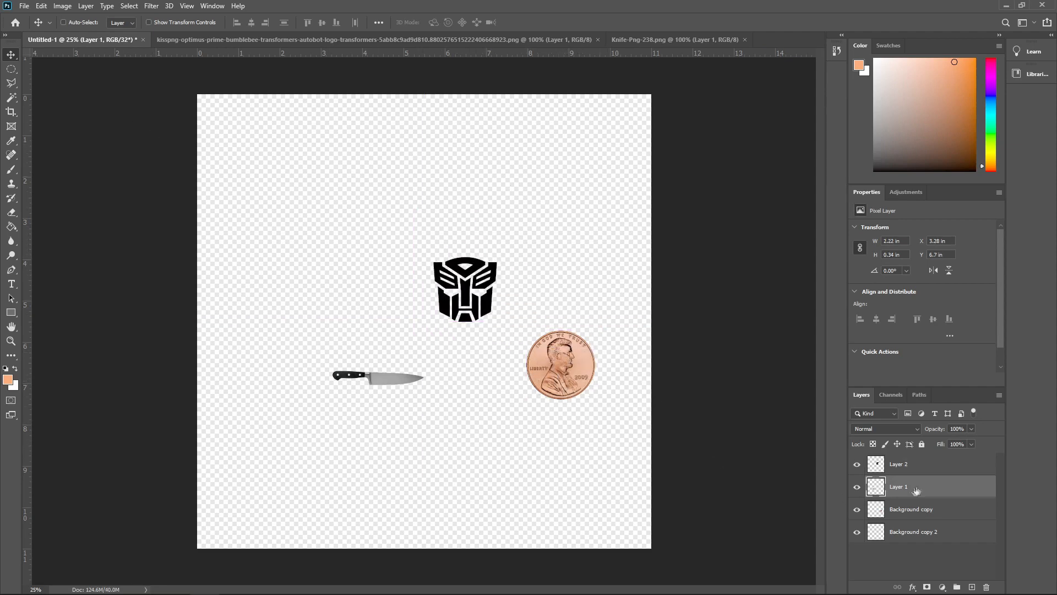
drag(437, 384, 496, 352)
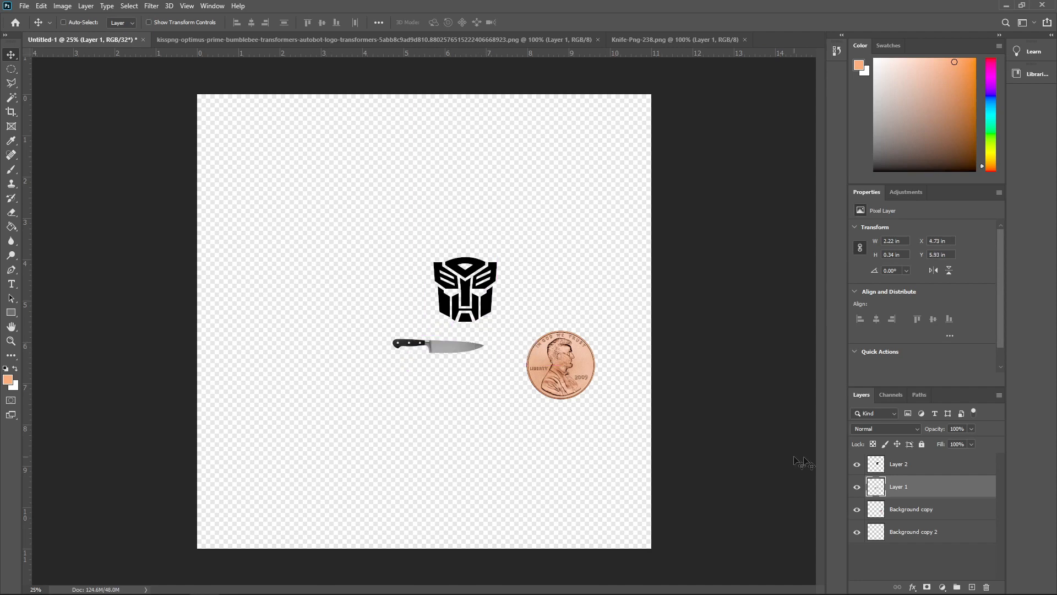
click(919, 511)
drag(570, 368, 552, 357)
click(543, 347)
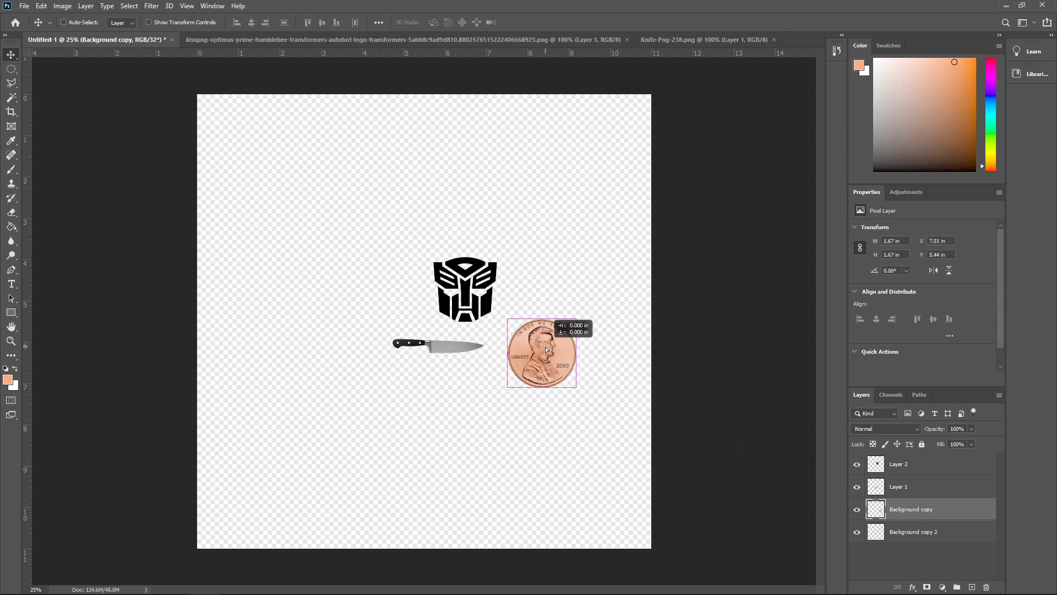
Step: Scale the logo up to about 3.68 by 3.74 in and the knife to about 5.07 by 0.78 in
click(896, 465)
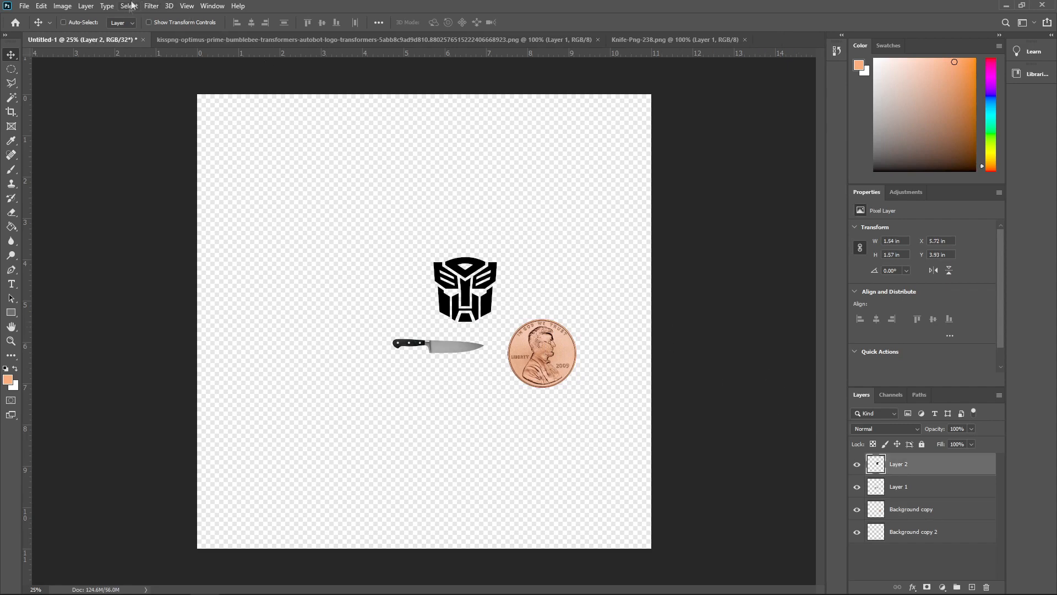
click(41, 6)
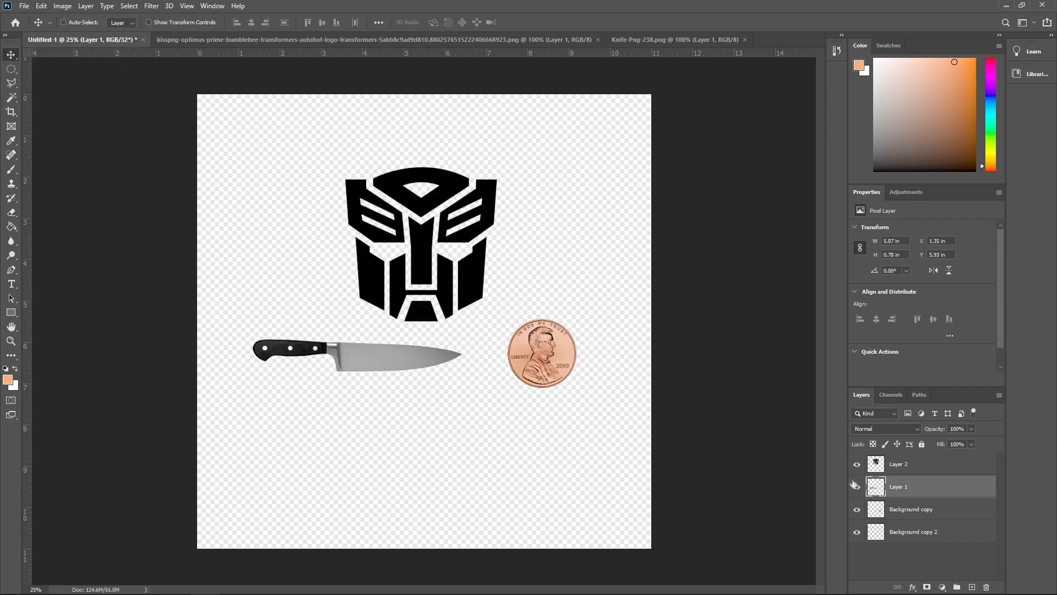
click(909, 469)
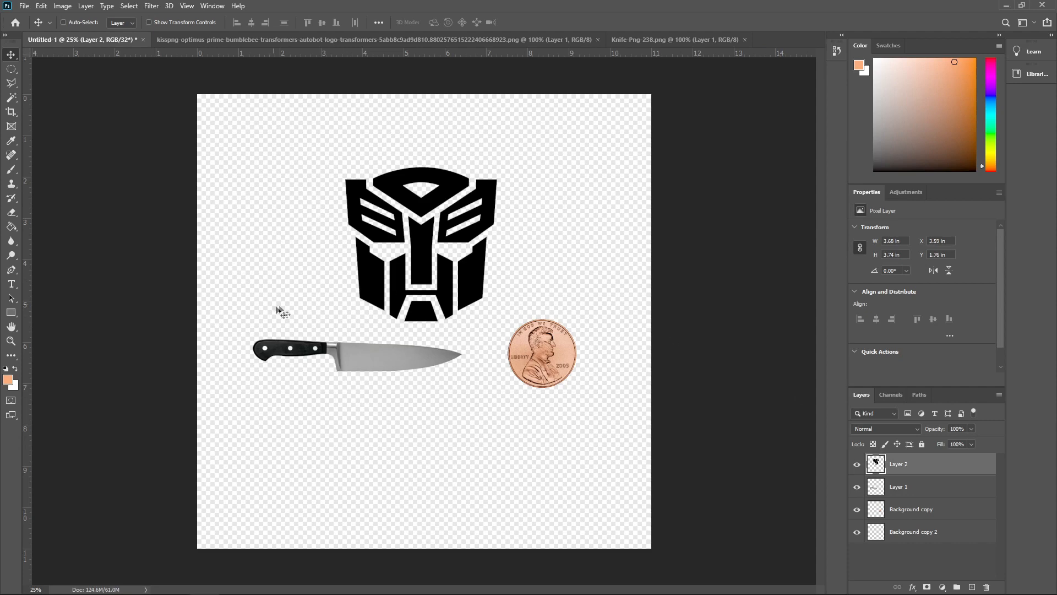
Step: Add a text line reading a first name followed by "WAS HERE" below the knife, and shift it to about the canvas's horizontal centre
click(11, 282)
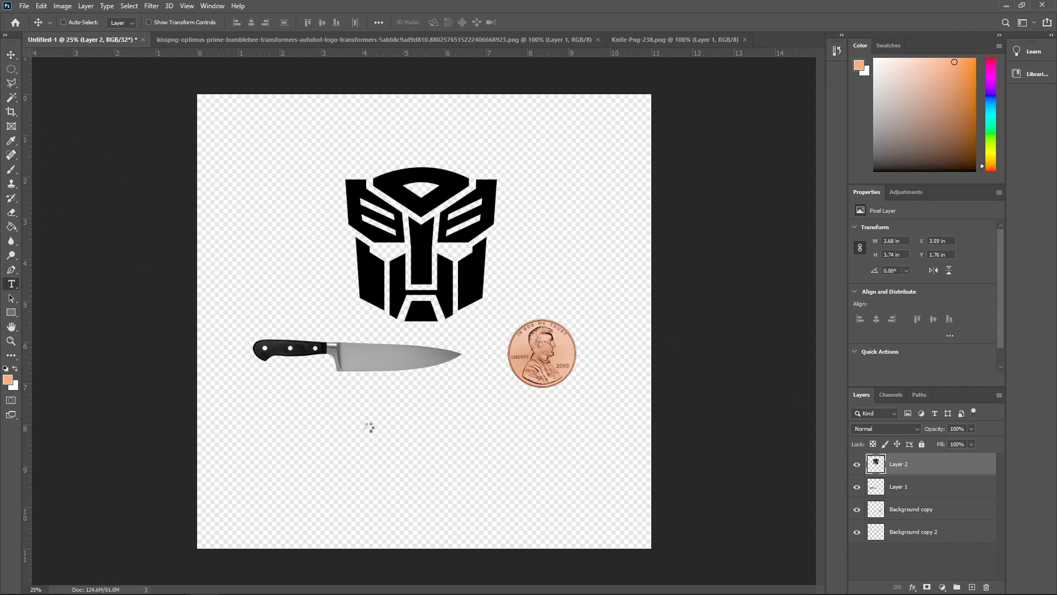
click(358, 420)
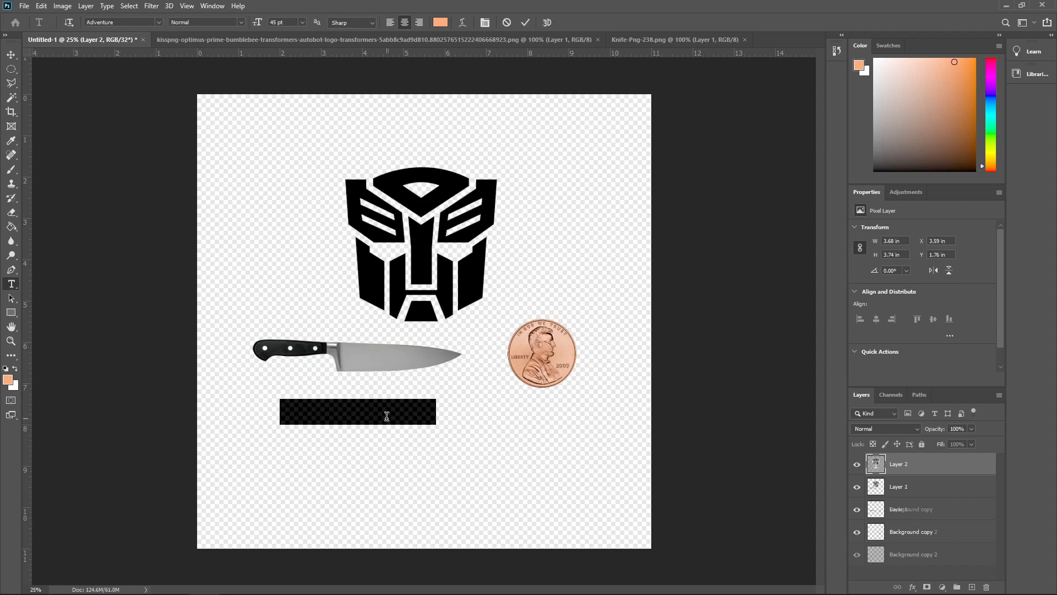
drag(446, 423, 238, 393)
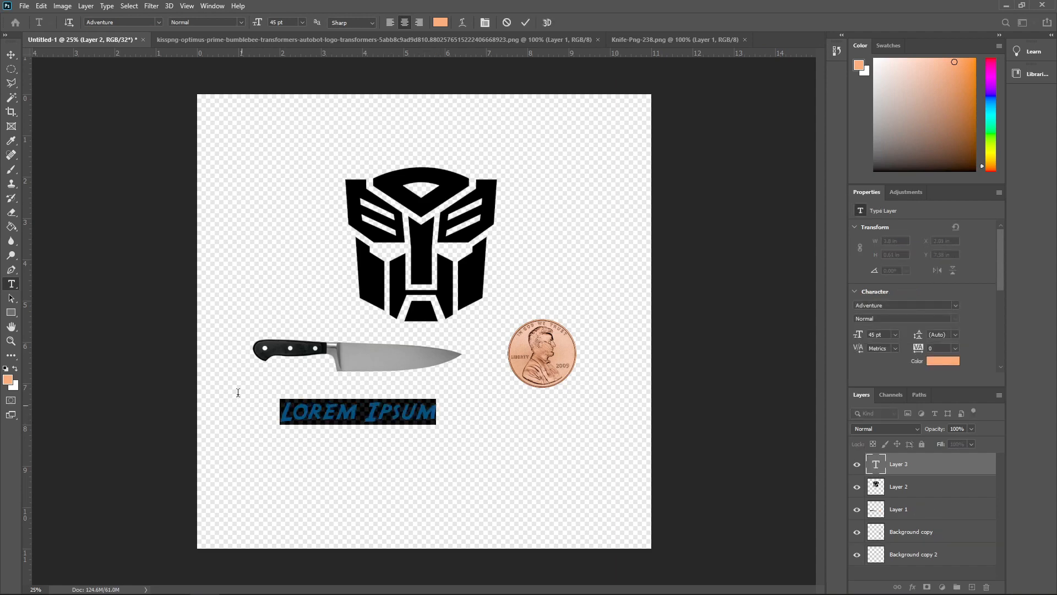
text(JACK WAS HERE)
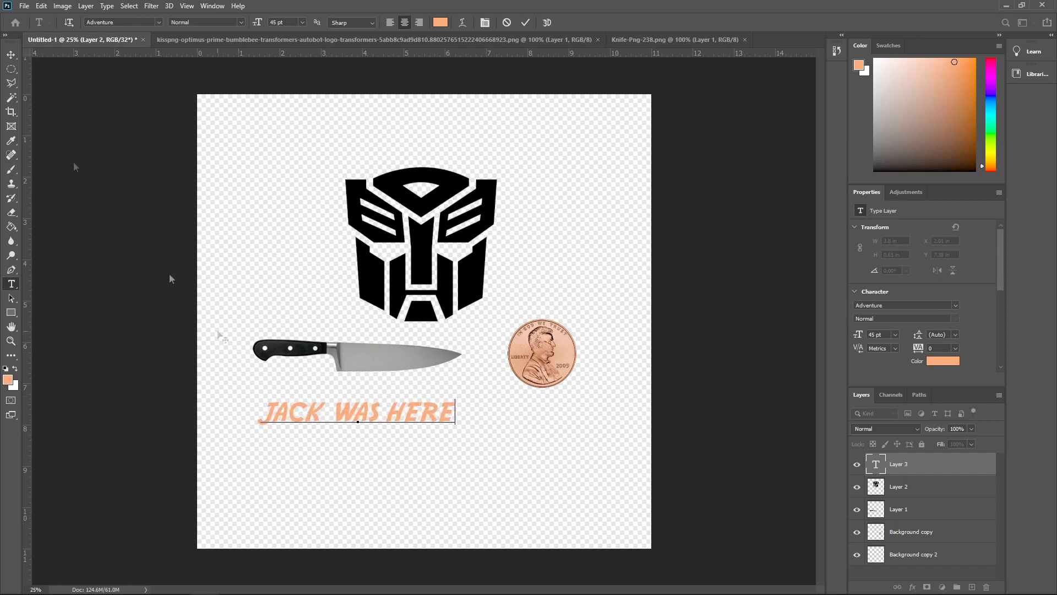
click(11, 54)
drag(412, 419, 480, 419)
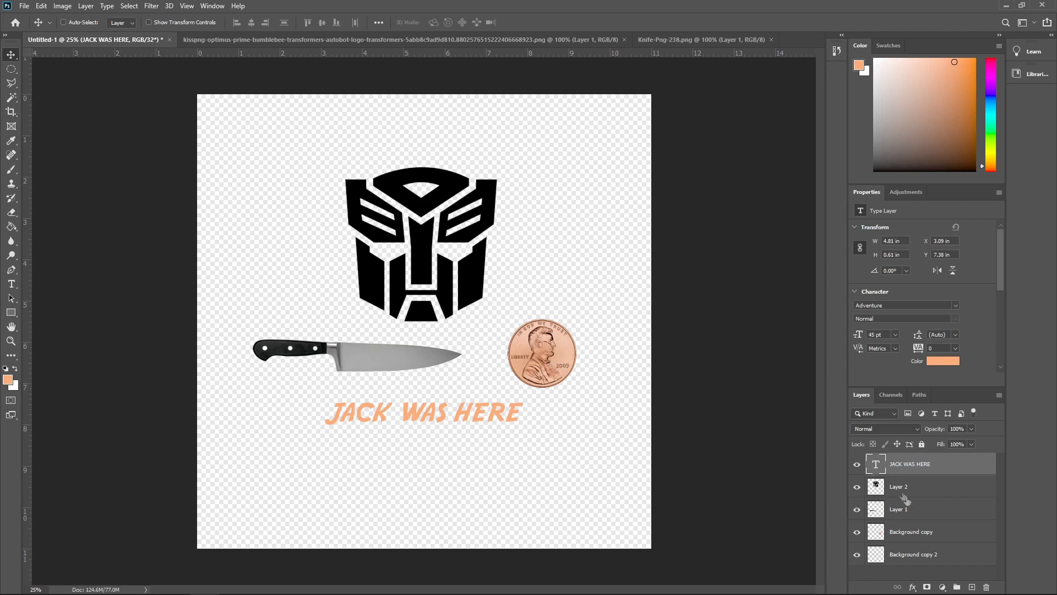
Step: Merge the text, logo, knife and penny layers into one layer, leaving Background copy 2 separate
shift+click(918, 531)
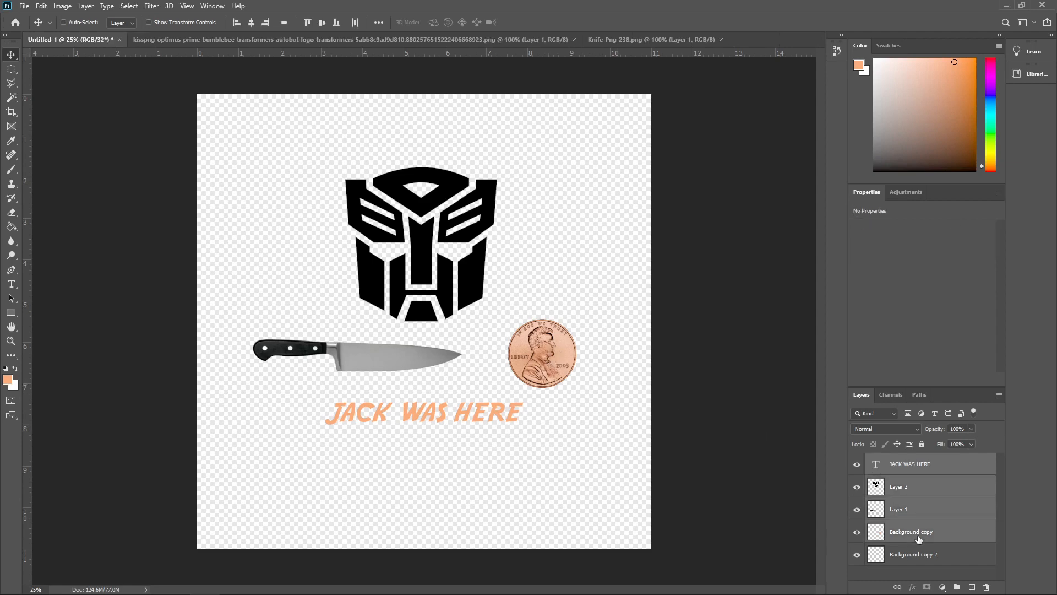
right_click(930, 500)
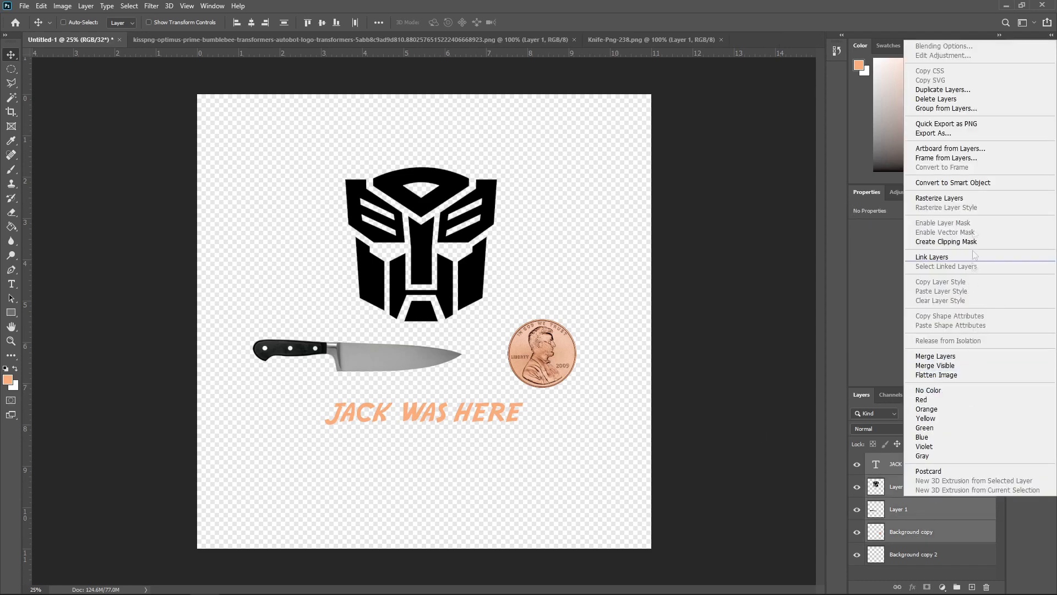
click(944, 358)
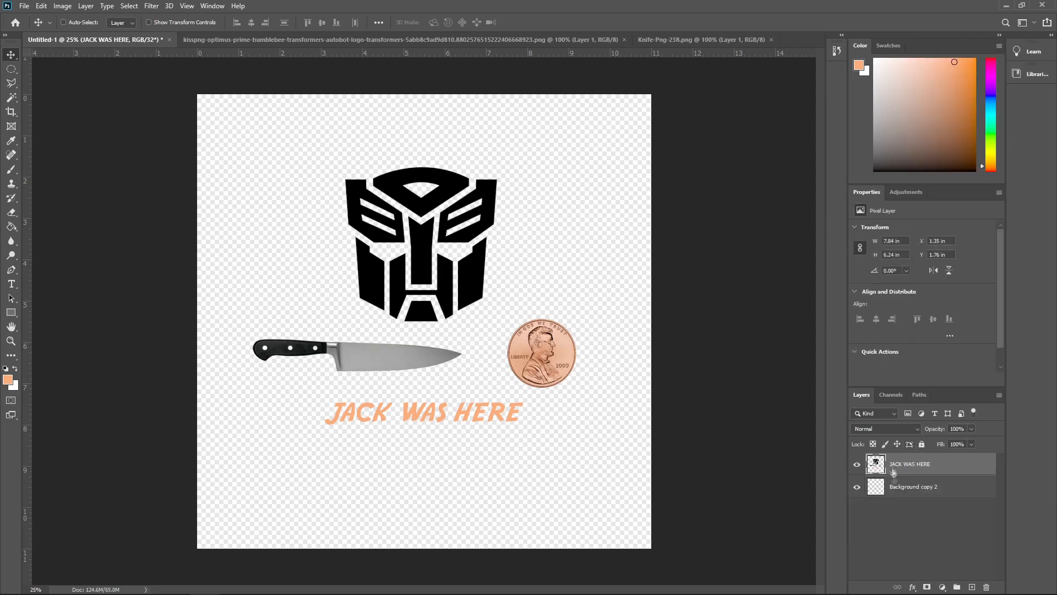
Step: Select the whole canvas and nudge the merged artwork slightly left so the selection snaps to the outlines of its shapes
mouse_move(540, 355)
mouse_down()
mouse_move(536, 419)
mouse_move(542, 355)
mouse_up()
click(129, 6)
click(127, 18)
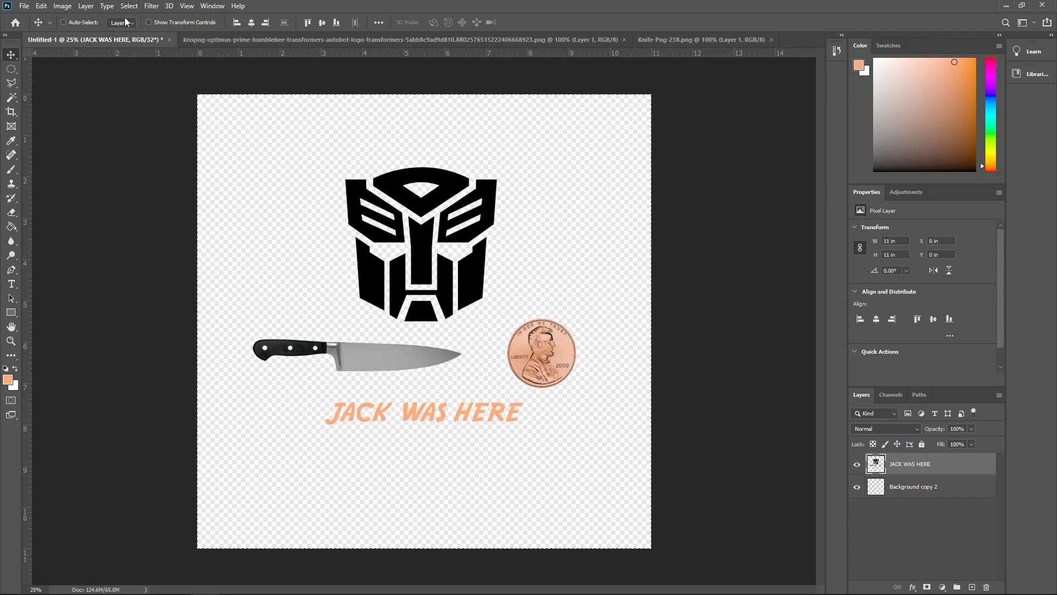
drag(470, 236, 433, 249)
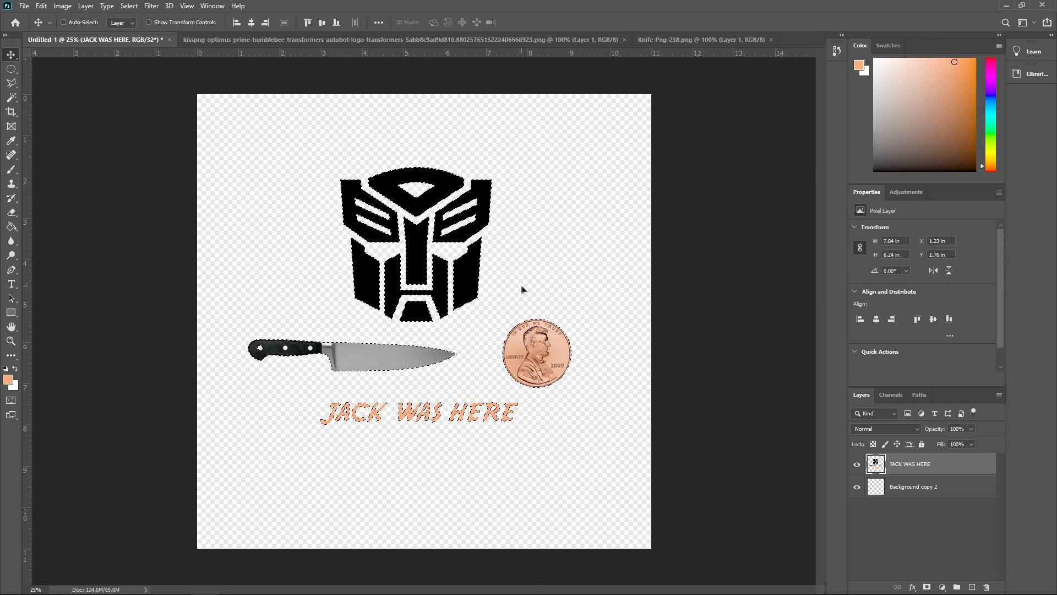
Step: Duplicate the Background copy 2 layer as Background copy 3 and place the duplicate above the merged artwork layer
right_click(923, 488)
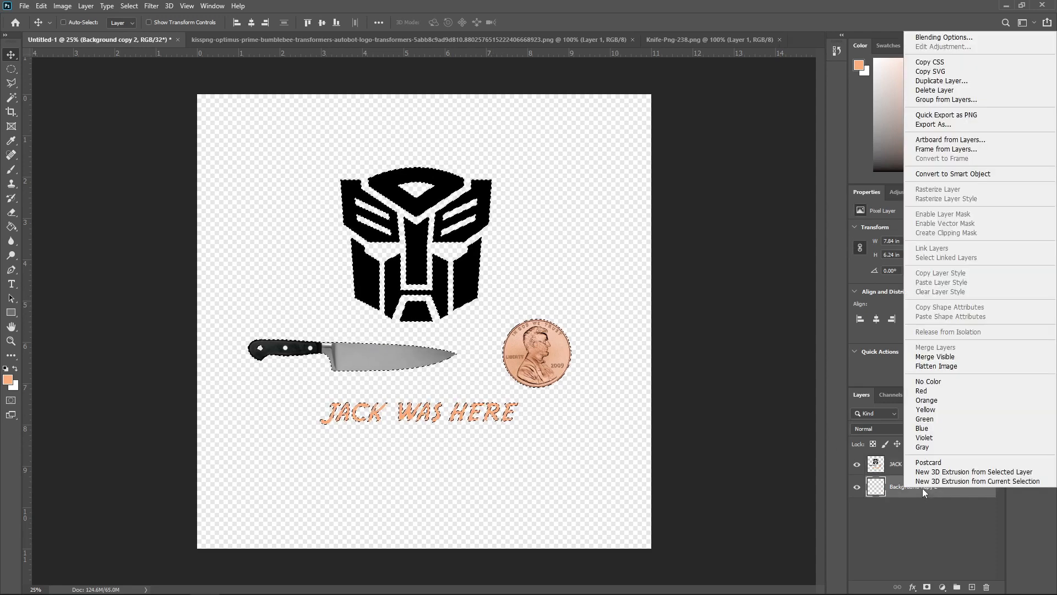
click(941, 81)
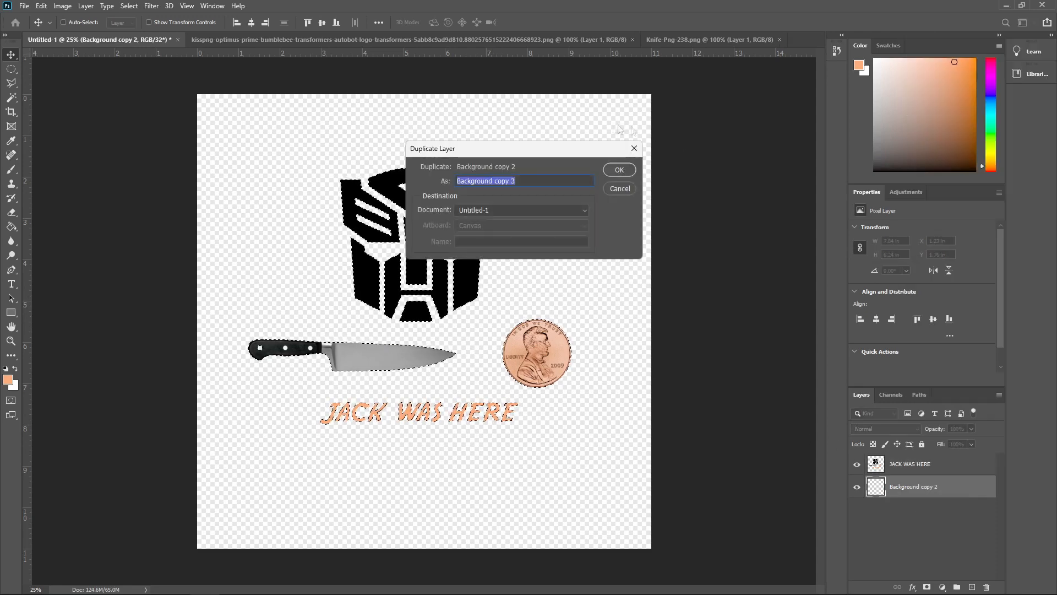
click(614, 170)
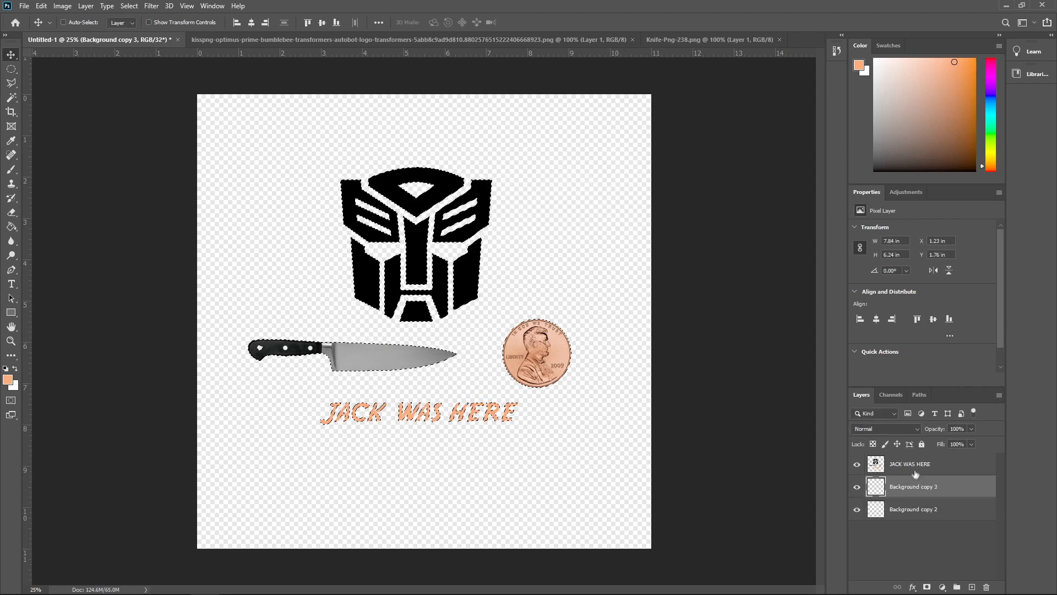
drag(919, 488, 914, 465)
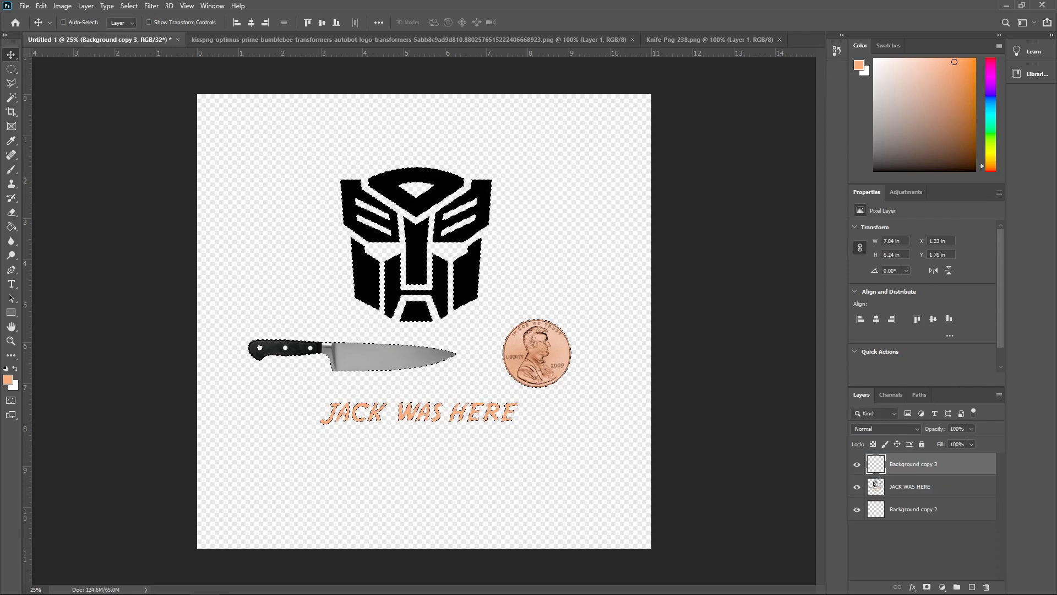
Step: Hide the merged artwork layer and stroke the selection on Background copy 3 with a 7 px black line, located at the centre
click(857, 488)
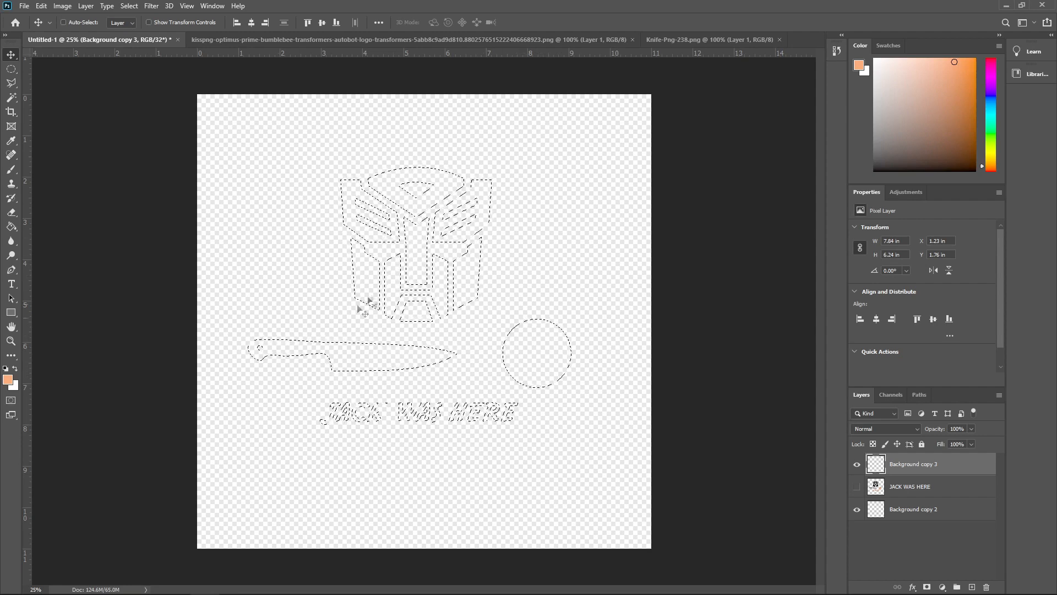
click(40, 6)
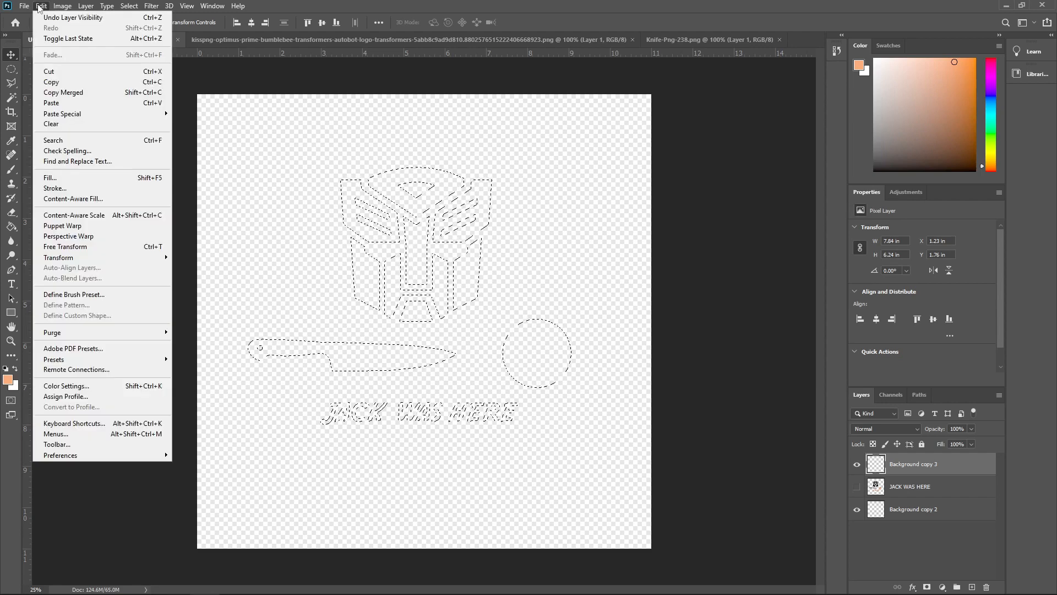
click(113, 189)
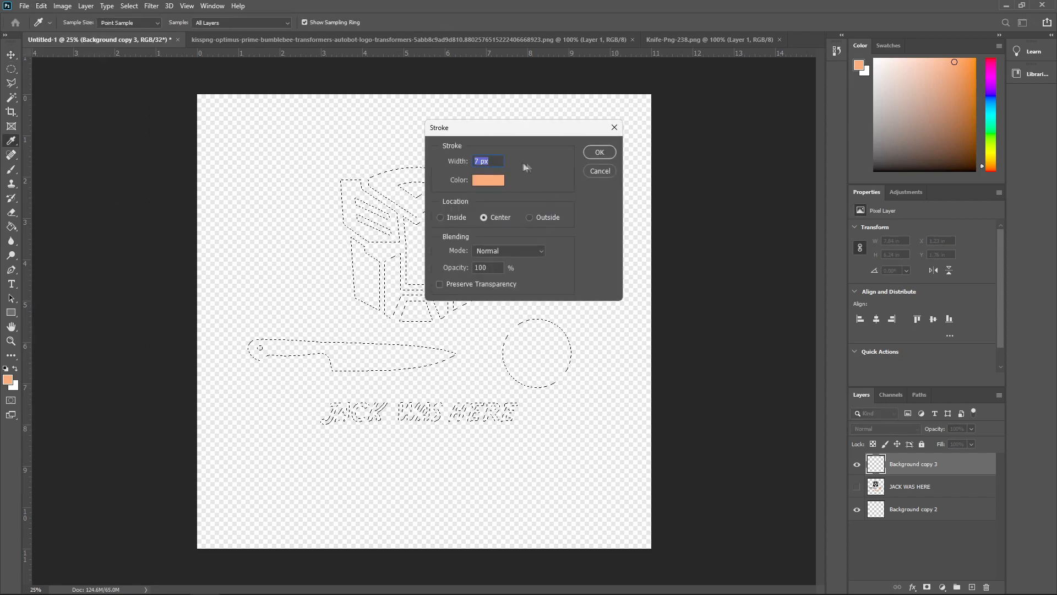
click(496, 180)
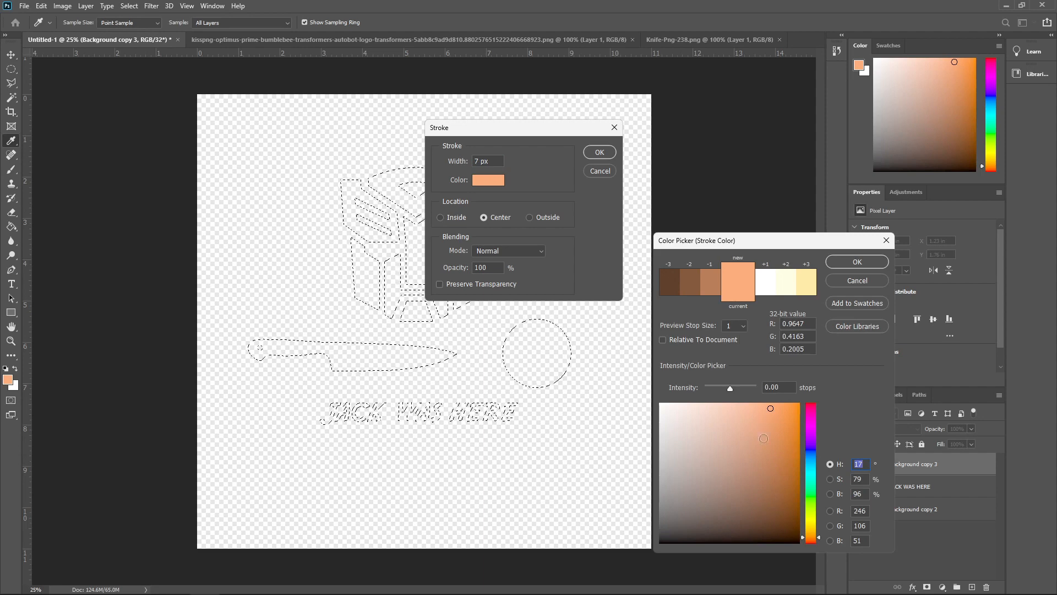
drag(788, 527, 791, 551)
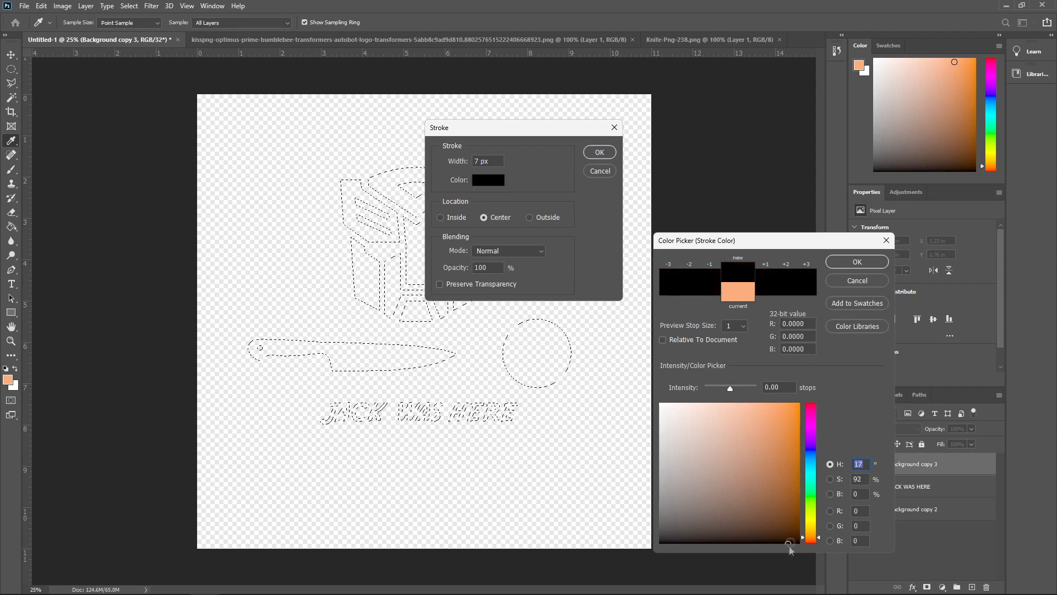
click(850, 262)
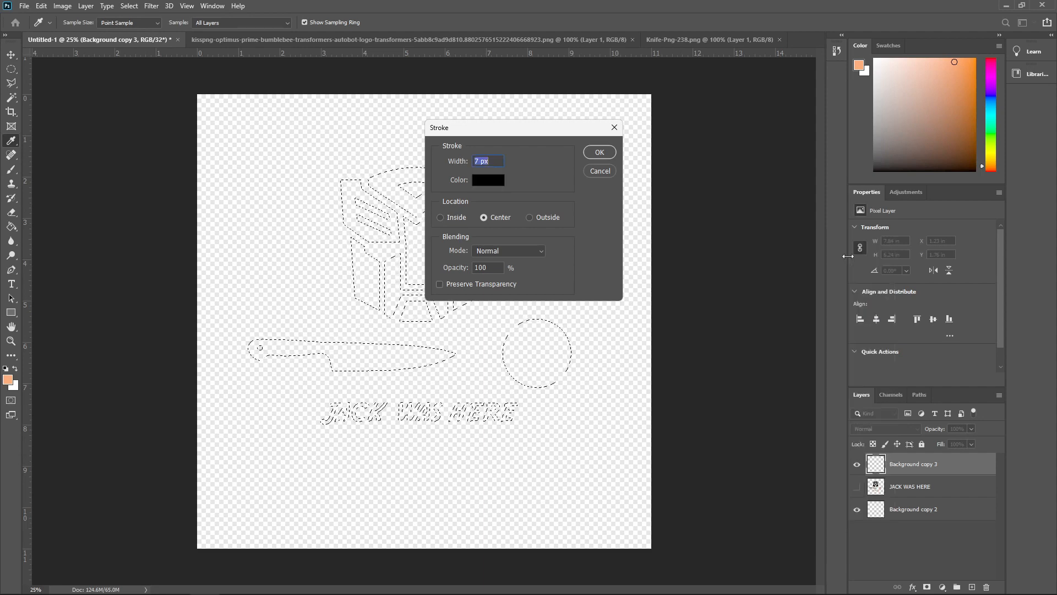
click(598, 152)
key(v)
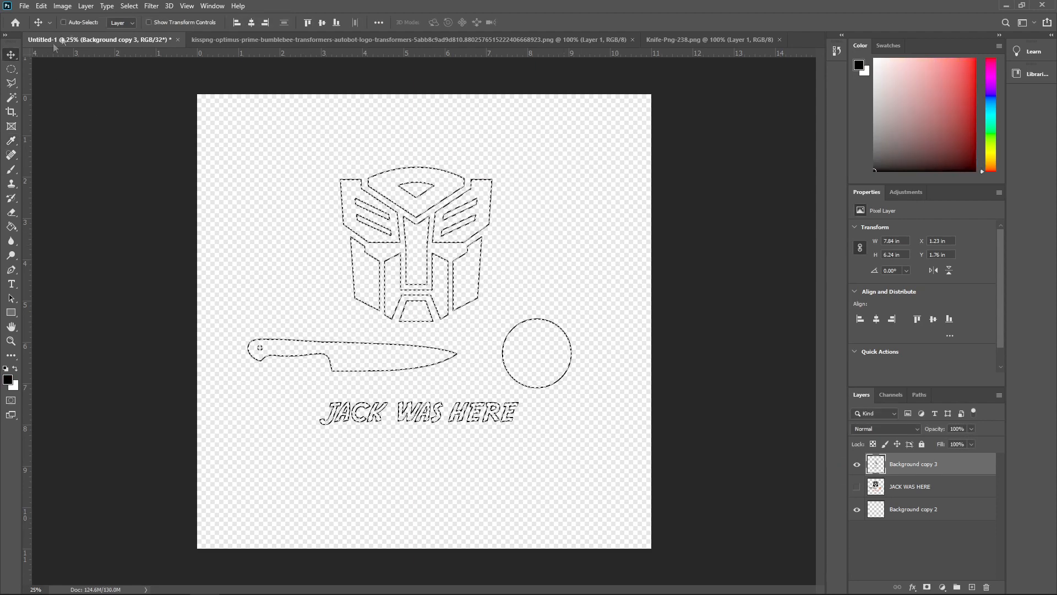
Step: Remove the selection and reposition the outline artwork of Background copy 3 on the canvas
click(122, 8)
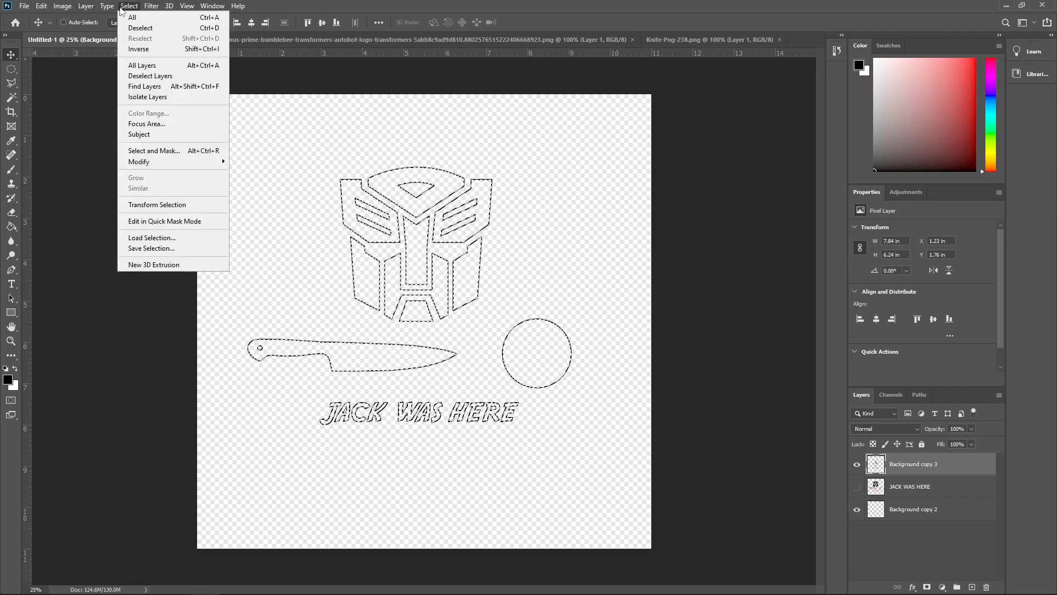
click(132, 28)
drag(469, 312, 473, 296)
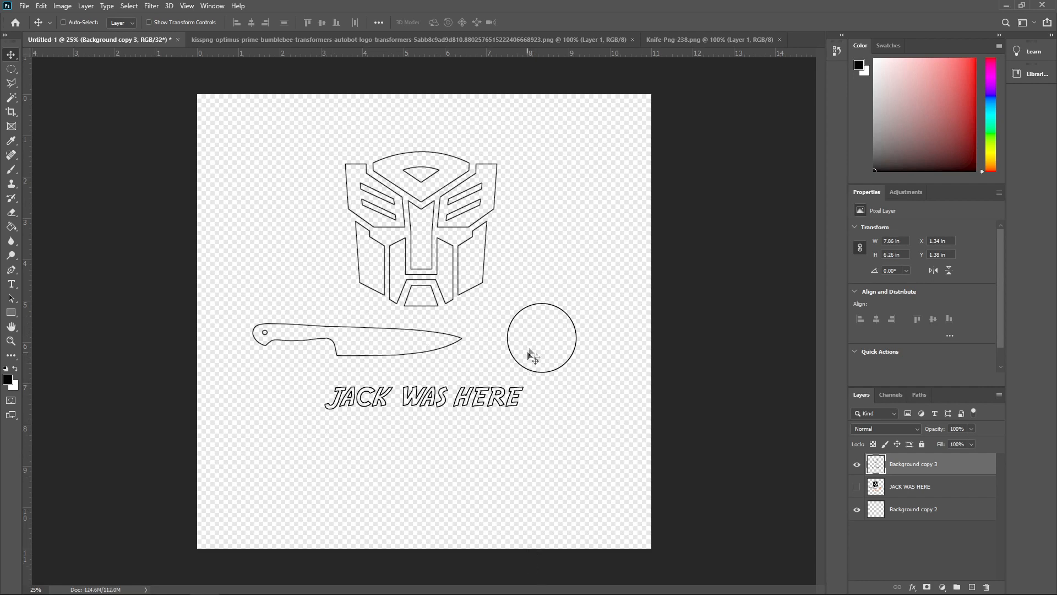
drag(420, 229, 406, 258)
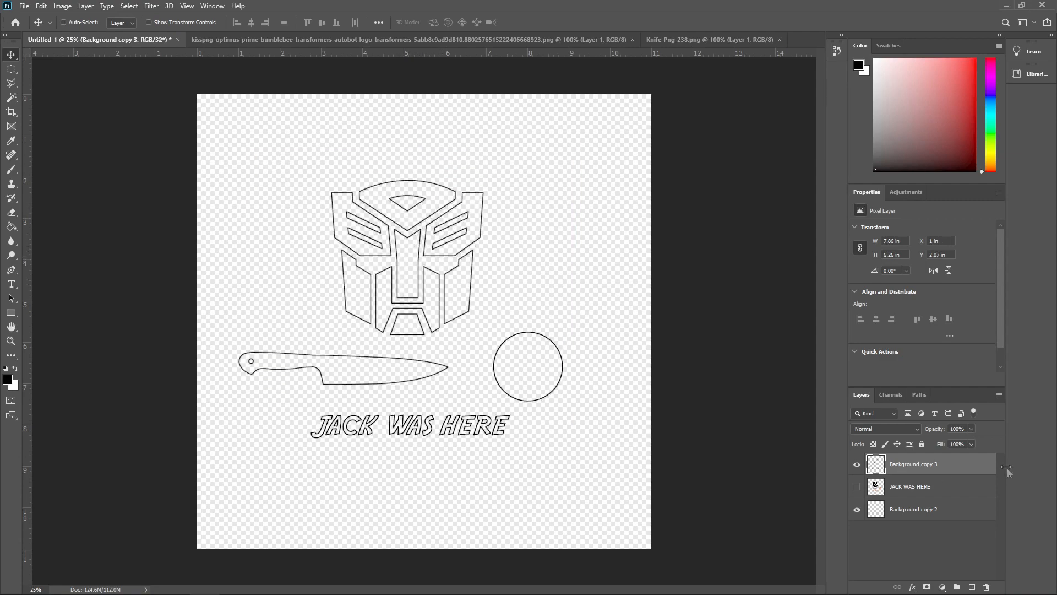
Step: Apply three Drop Shadow effects and an orange Color Overlay to the Background copy 3 layer through its blending options
right_click(943, 461)
click(948, 10)
click(633, 350)
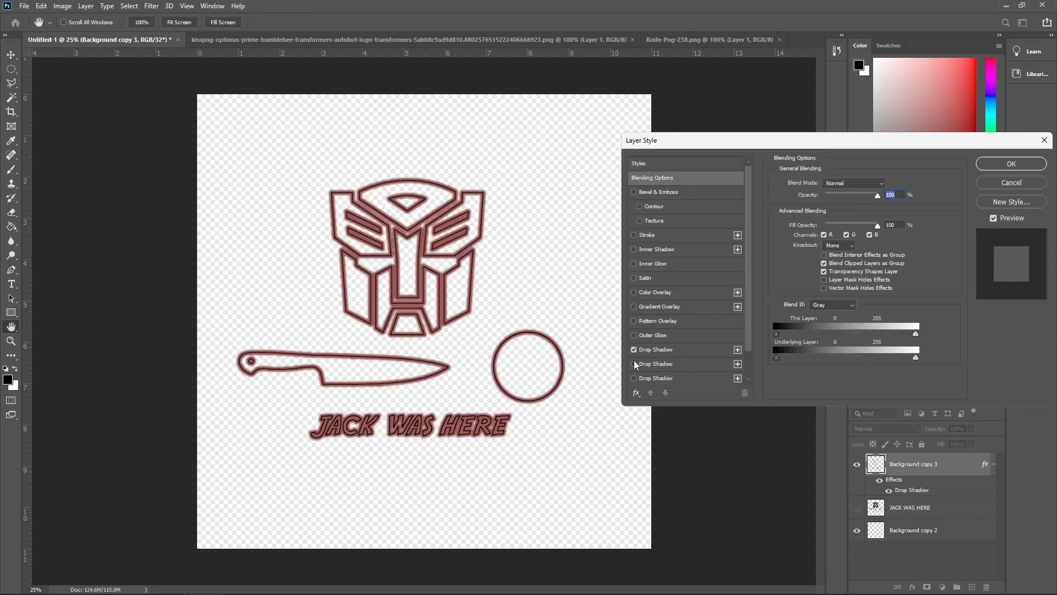
click(633, 364)
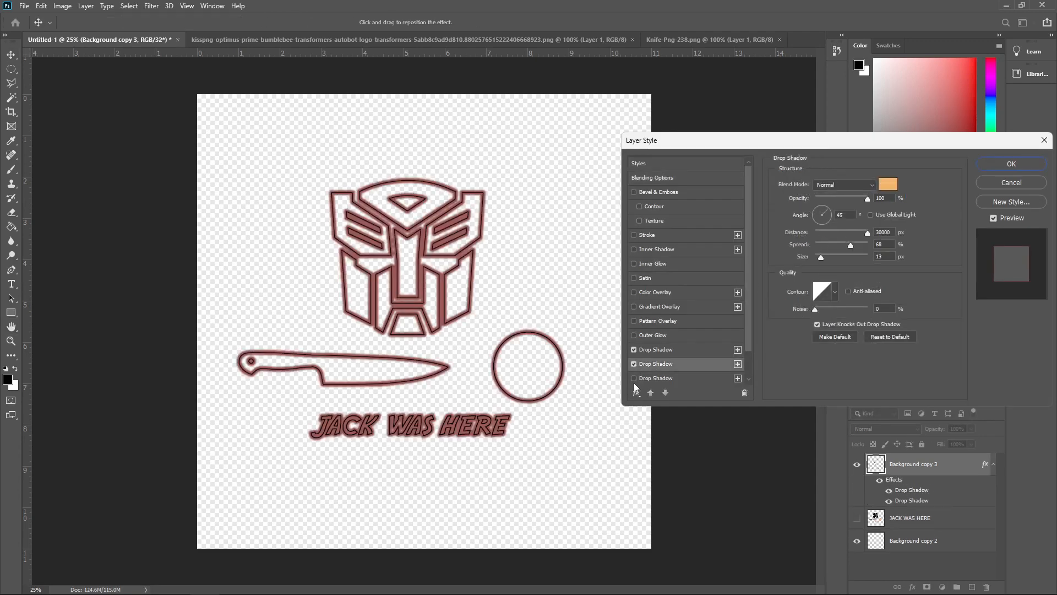
click(633, 379)
click(649, 365)
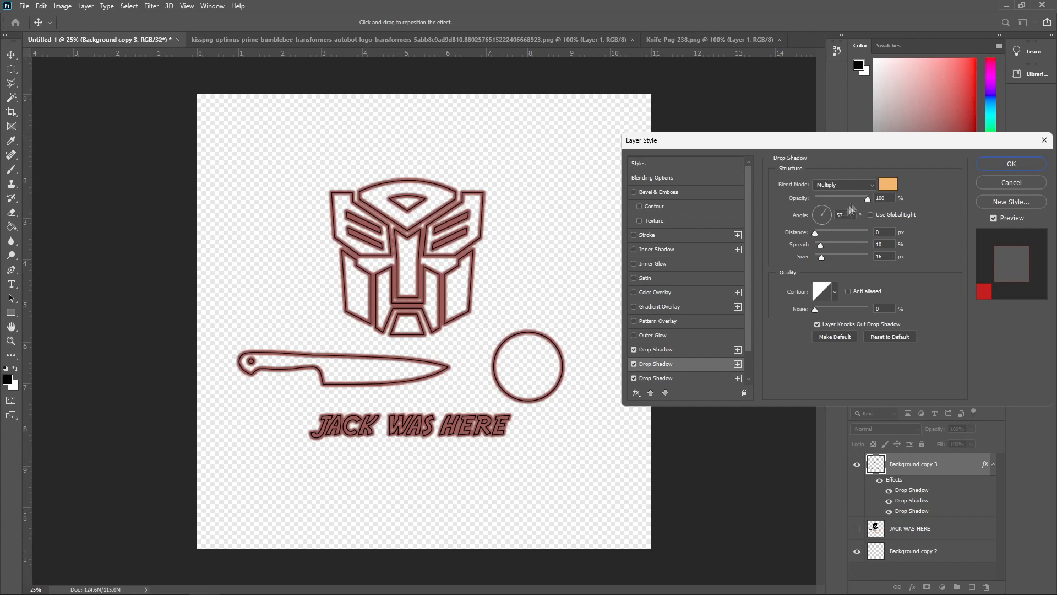
click(635, 292)
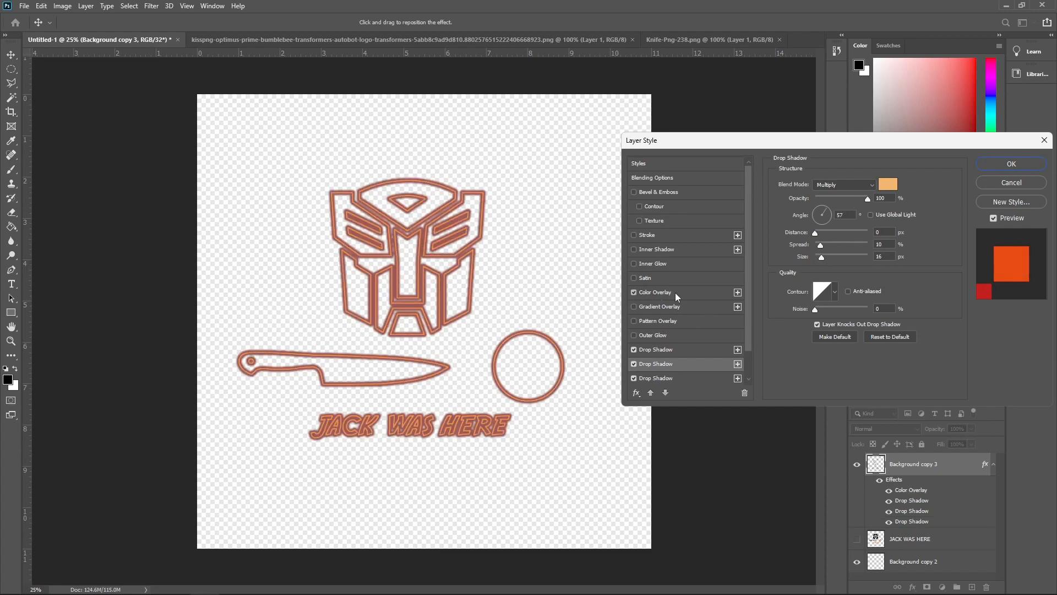
click(675, 293)
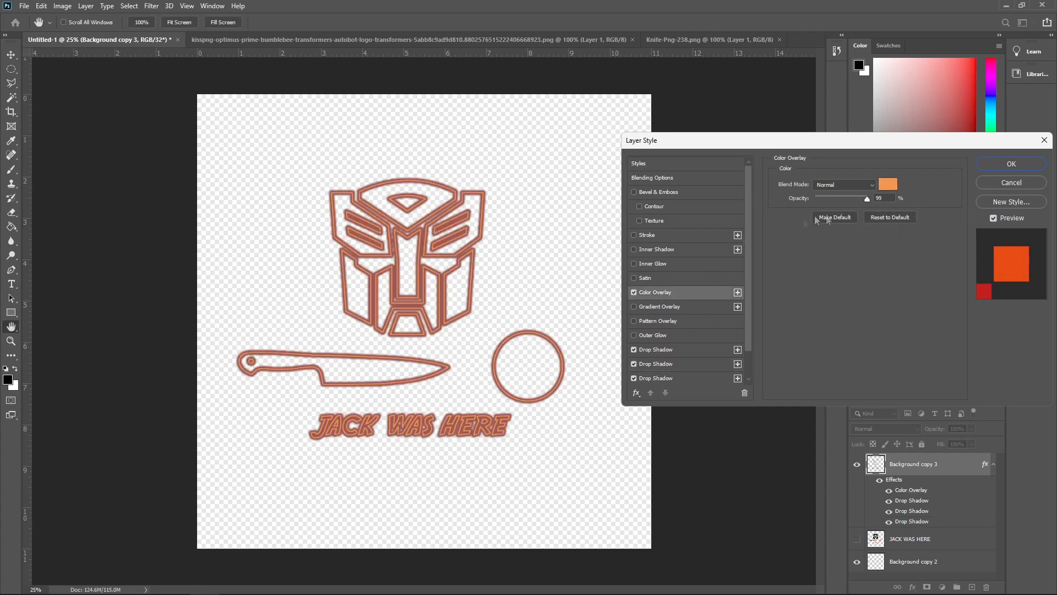
click(1011, 164)
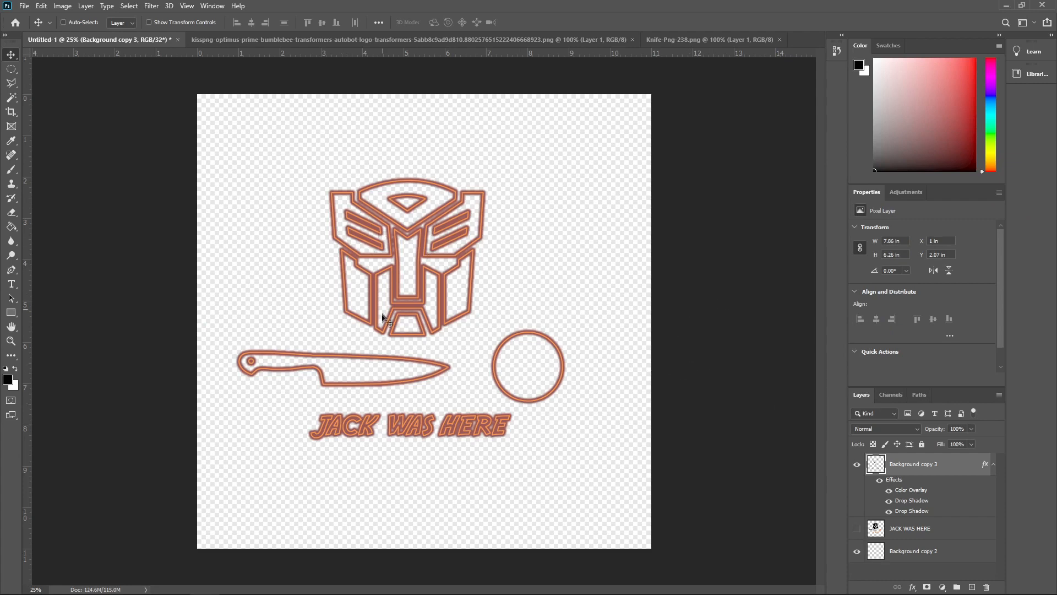
Step: Move the styled orange outline artwork to the upper middle part of the canvas
drag(390, 298, 422, 359)
drag(379, 284, 437, 277)
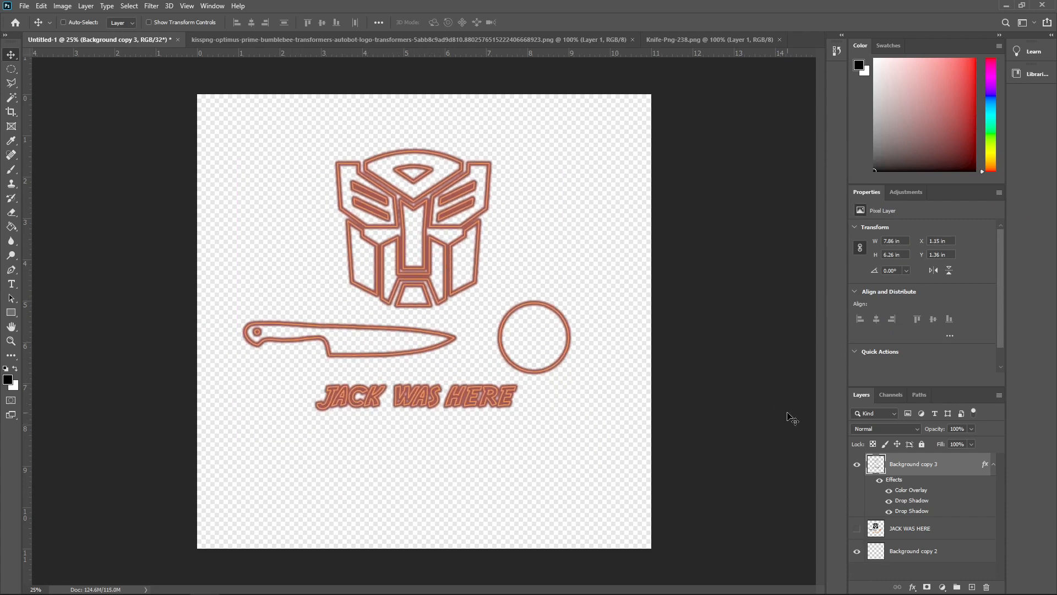
right_click(923, 469)
Step: Fill the Background copy 2 layer behind the outline artwork
click(917, 551)
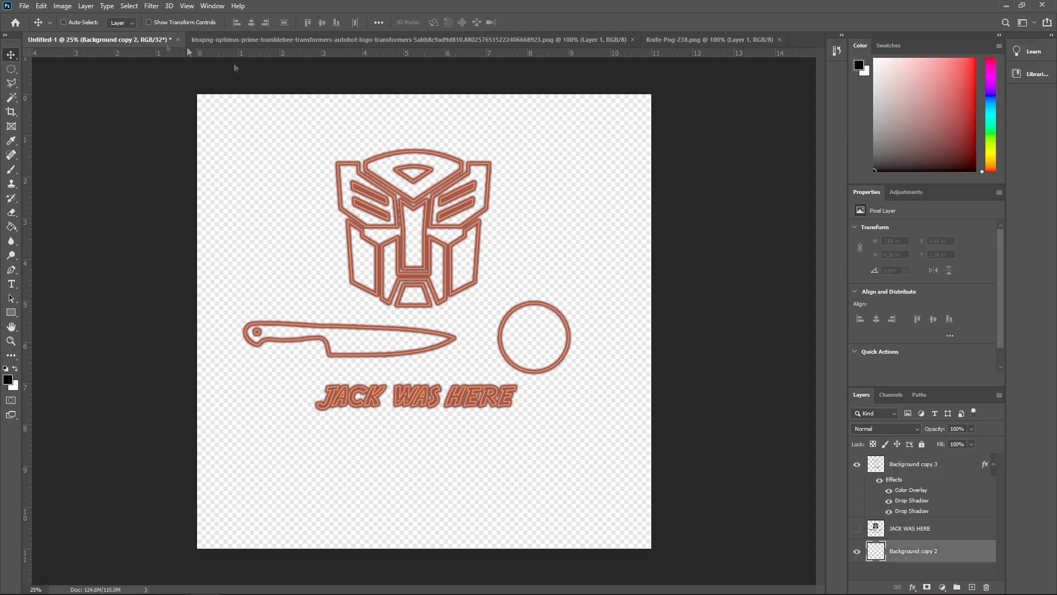
click(40, 6)
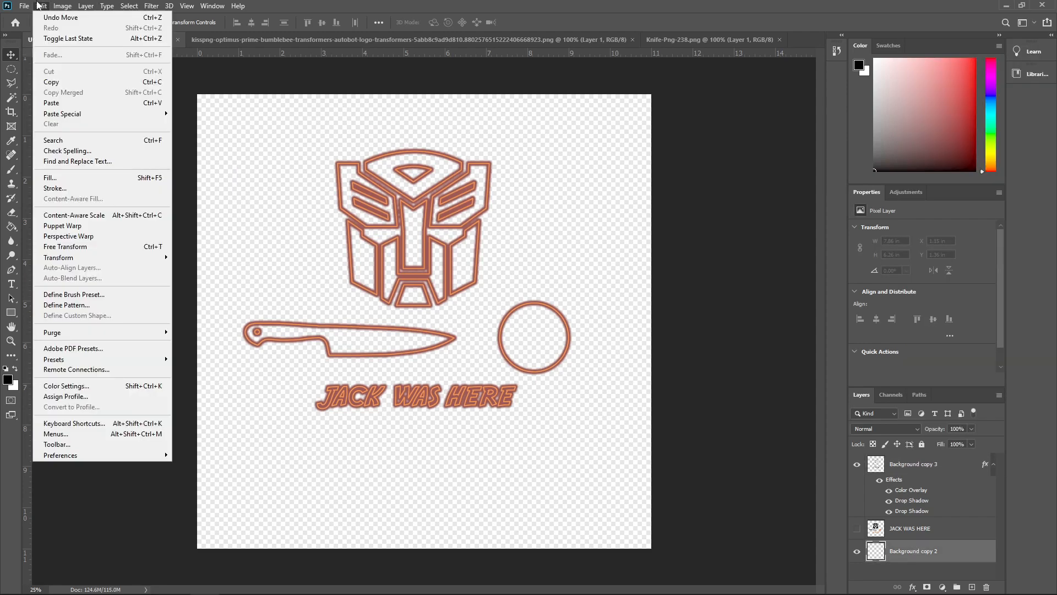
click(50, 177)
click(589, 161)
key(v)
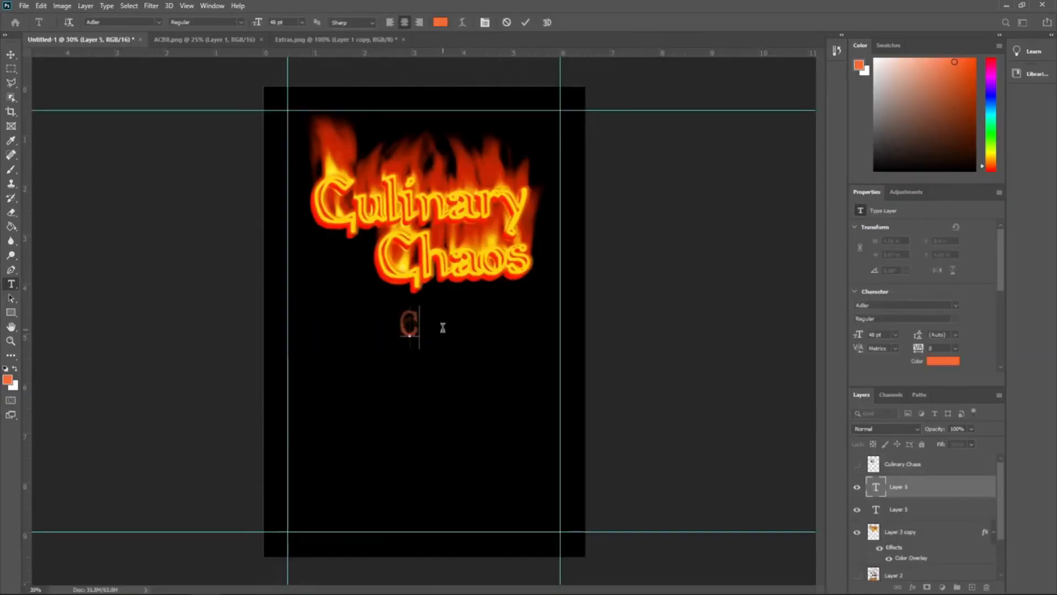
Step: Clear the text below the Culinary Chaos title, try sample wording in the Adler font and delete it
key(BackSpace)
key(BackSpace)
key(BackSpace)
key(BackSpace)
key(BackSpace)
key(BackSpace)
key(BackSpace)
key(BackSpace)
key(BackSpace)
key(BackSpace)
key(BackSpace)
key(BackSpace)
text(RECIPES)
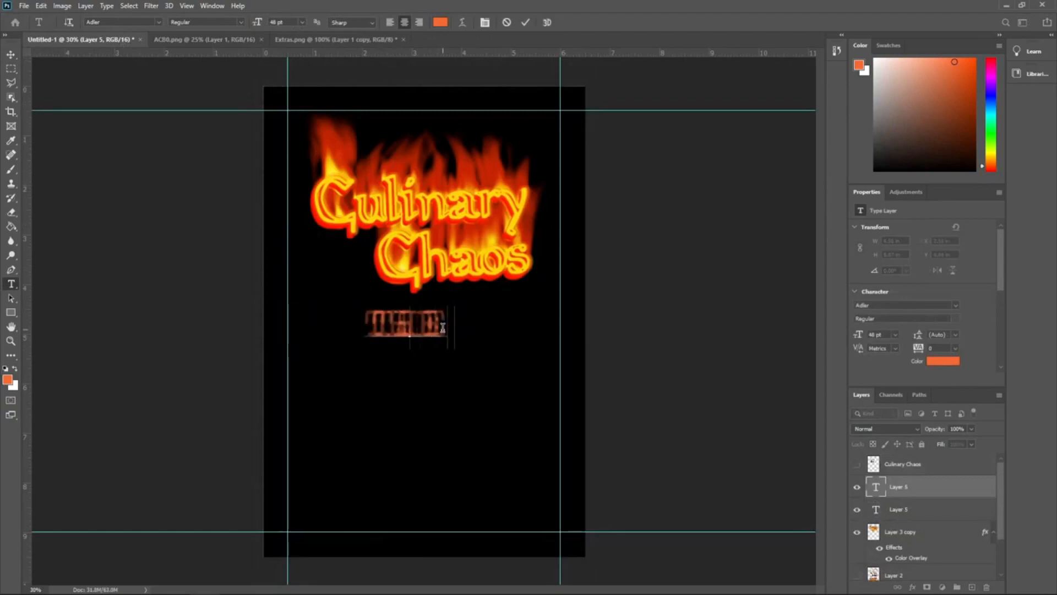
key(BackSpace)
key(BackSpace)
key(BackSpace)
key(BackSpace)
key(BackSpace)
key(BackSpace)
key(BackSpace)
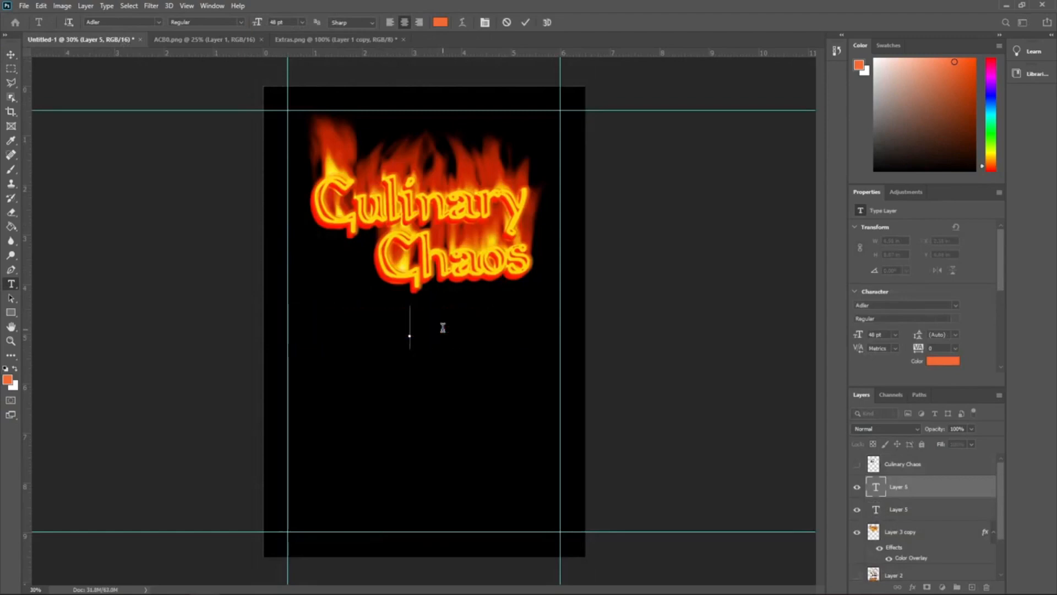
Step: Change the text font to Airstream ITC TT, try sample wording below the title and delete it
click(159, 22)
scroll(165, 165, down, 5)
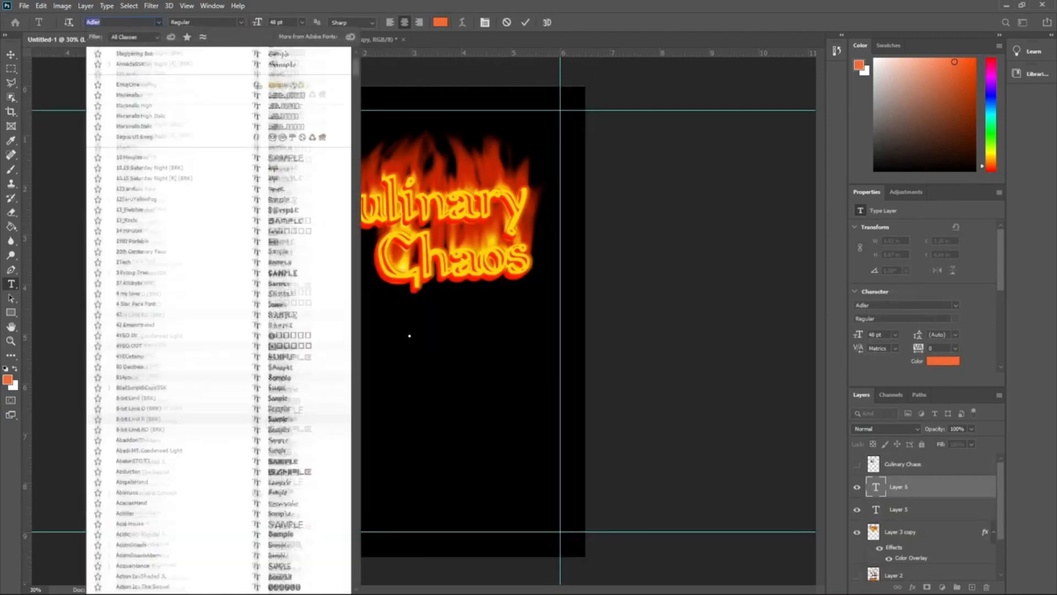
click(165, 127)
text(RECIPES)
key(BackSpace)
key(BackSpace)
key(BackSpace)
key(BackSpace)
key(BackSpace)
key(BackSpace)
key(BackSpace)
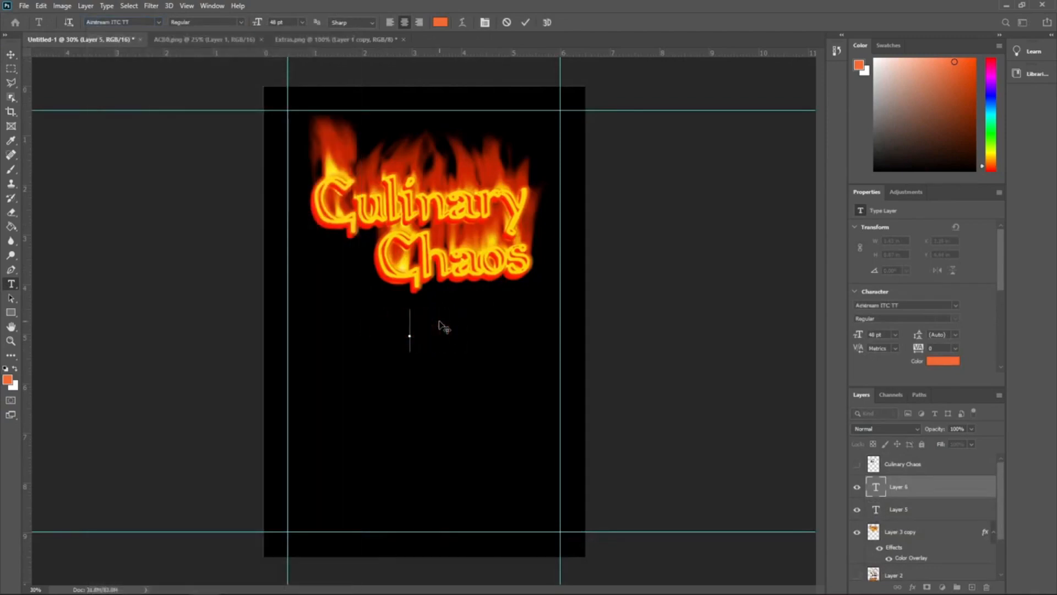
Step: Change the text font to Akbar, try sample wording below the title and delete it
click(159, 23)
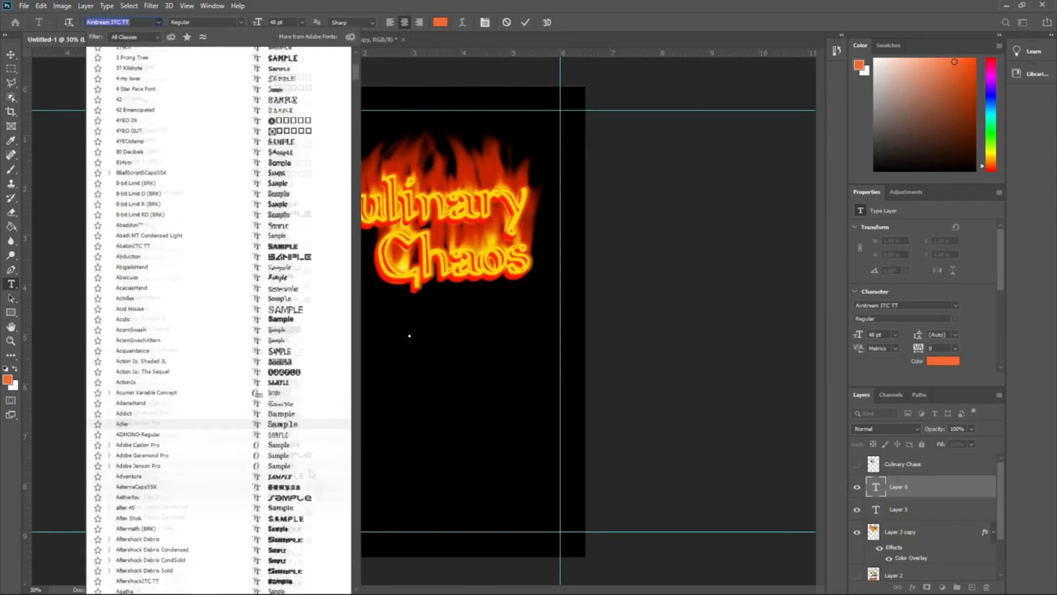
click(124, 546)
text(THE SIMPSON)
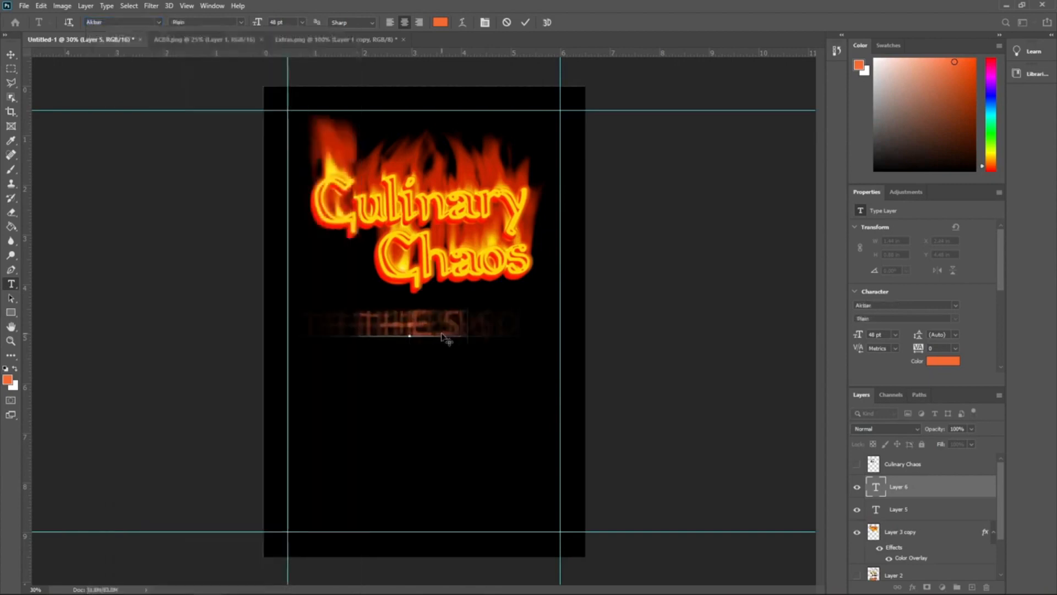
key(BackSpace)
key(BackSpace)
key(BackSpace)
key(BackSpace)
key(BackSpace)
key(BackSpace)
key(BackSpace)
key(BackSpace)
key(BackSpace)
key(BackSpace)
key(BackSpace)
Step: Set the text font to Aftershock Debris Solid, try sample wording below the title and delete it
click(158, 23)
scroll(217, 396, up, 5)
click(209, 512)
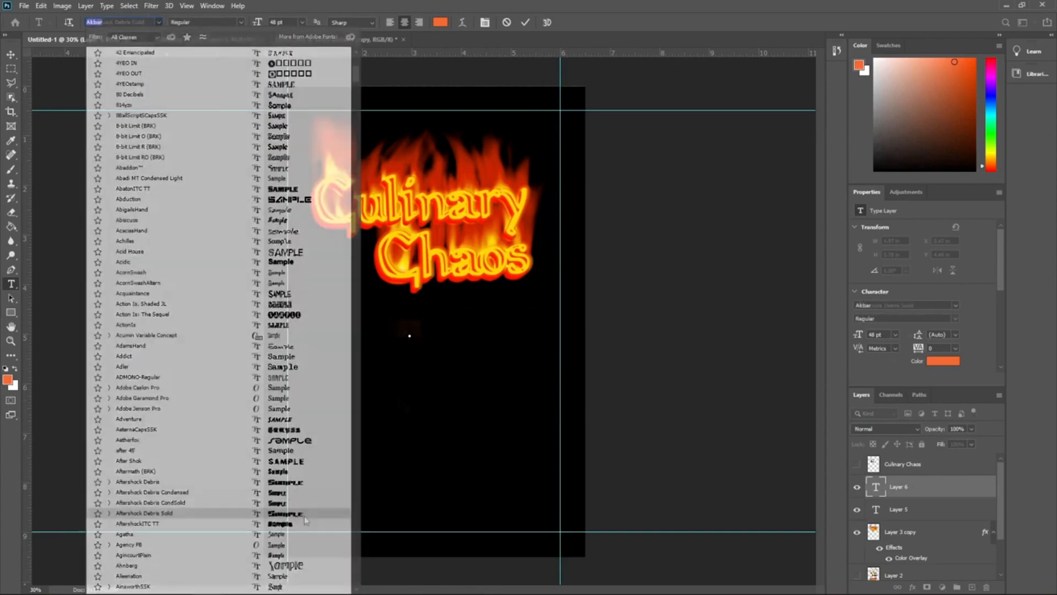
text(THE DINNER)
key(BackSpace)
key(BackSpace)
key(BackSpace)
key(BackSpace)
key(BackSpace)
key(BackSpace)
key(BackSpace)
key(BackSpace)
key(BackSpace)
key(BackSpace)
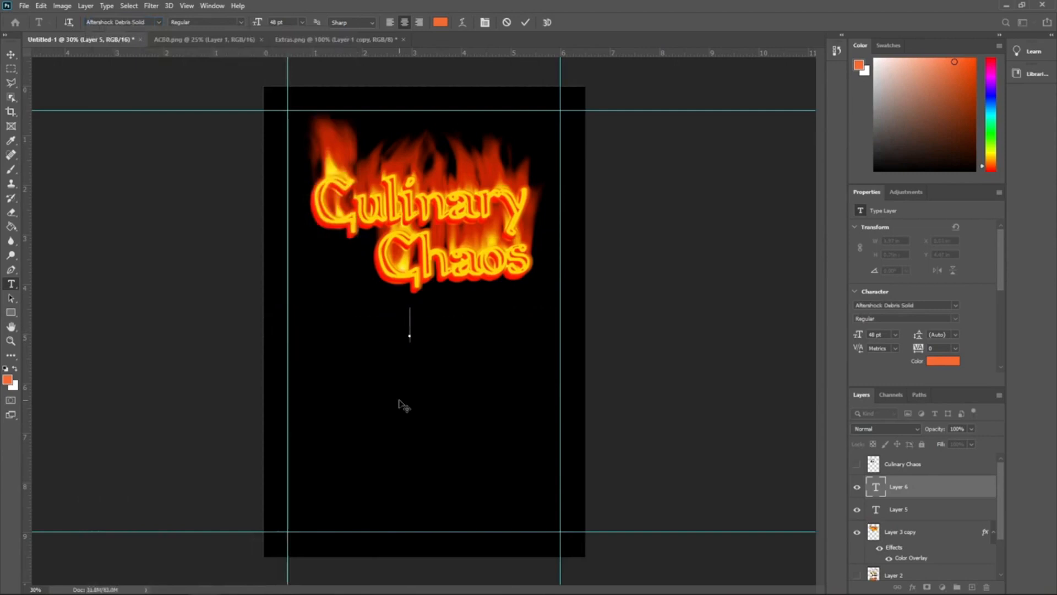